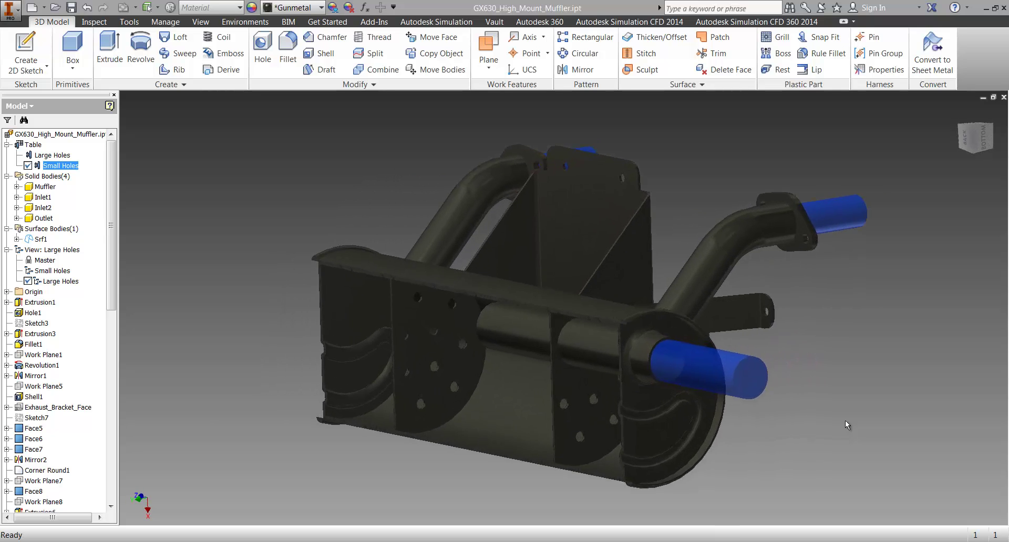
- Activate the Large Holes variant of the GX630_High_Mount_Muffler part
right_click(59, 158)
left_click(92, 201)
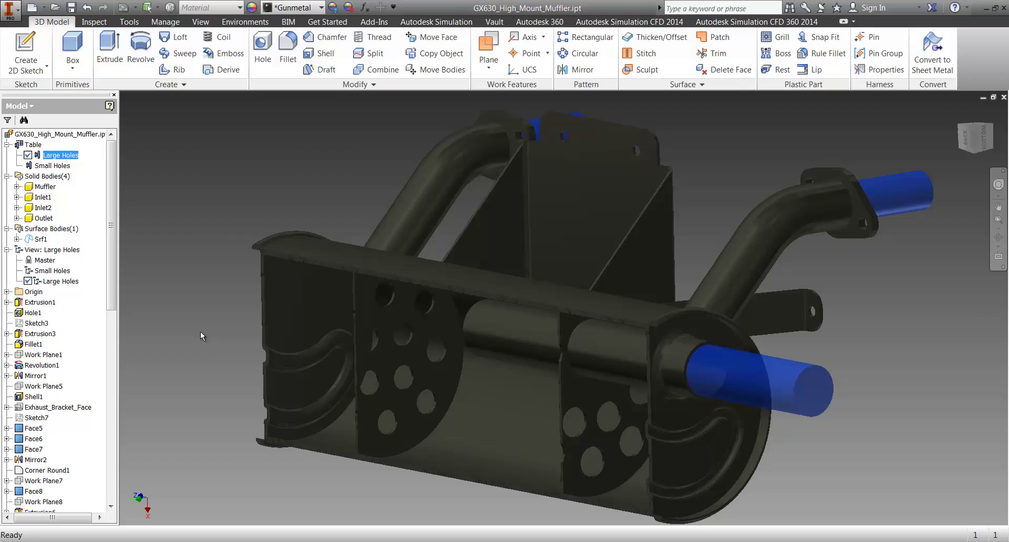
middle_click_drag(266, 316, 200, 263)
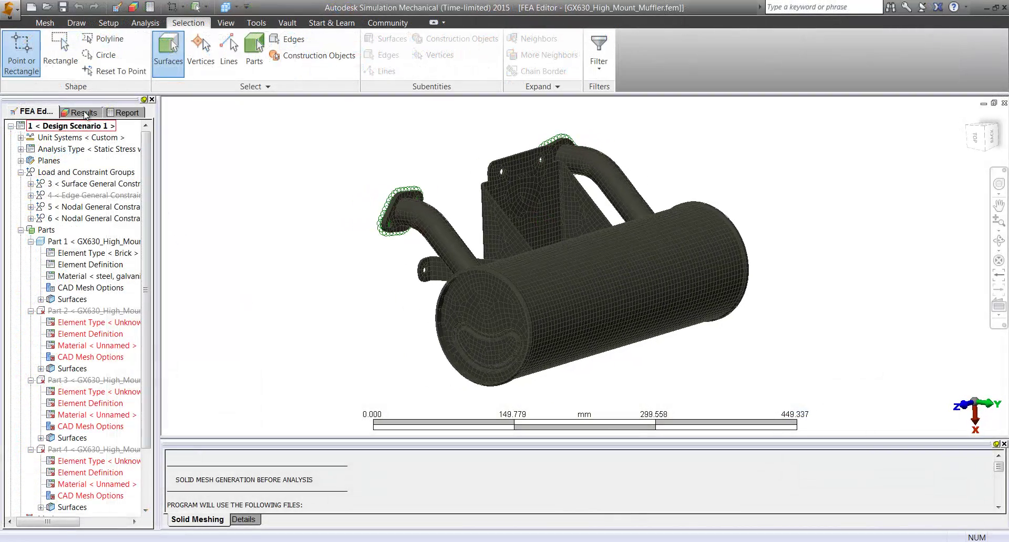
- Switch to Simulation Mechanical and examine Design Scenario 1's von Mises stress around the baffles and bracket joints
left_click(84, 112)
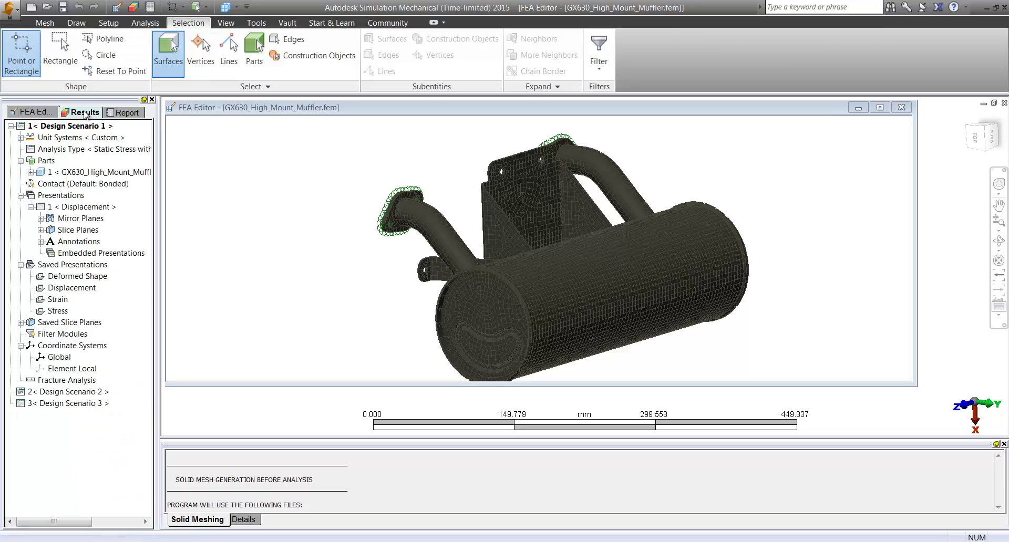
key("Down")
key("Down")
key("Down")
key("Down")
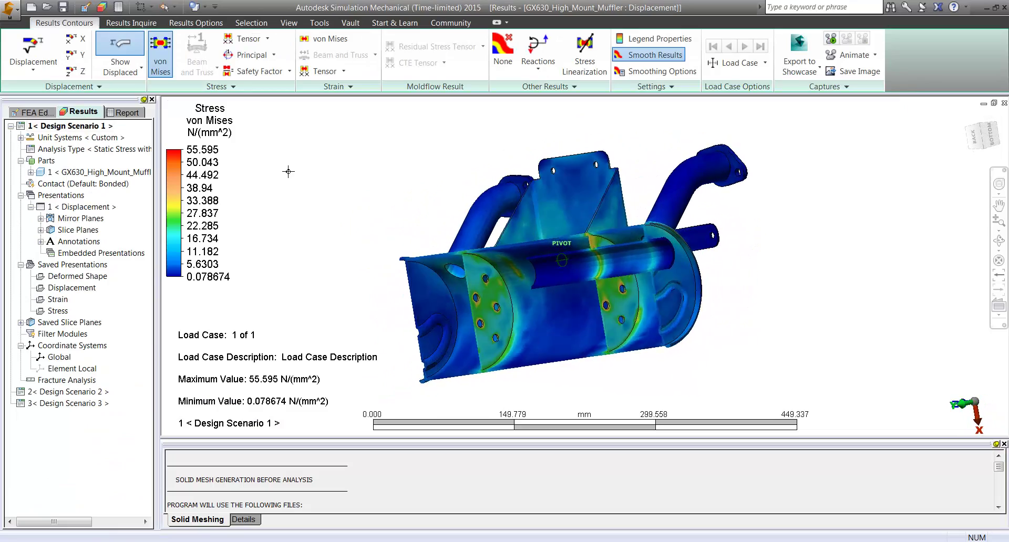
scroll(288, 172, "up", 5)
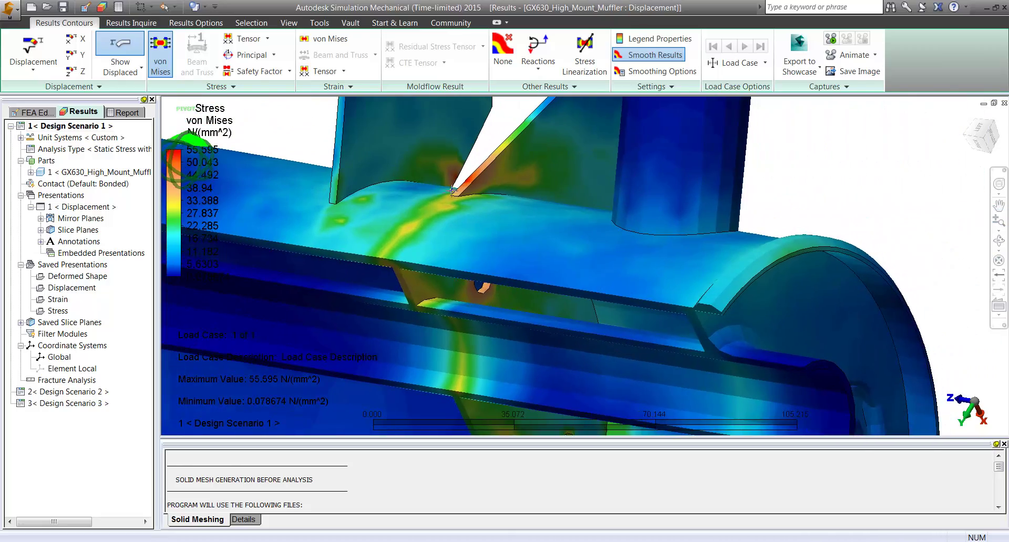
mouse_move(453, 190)
middle_mouse_down()
mouse_move(317, 209)
mouse_move(239, 191)
middle_mouse_up()
scroll(361, 204, "down", 8)
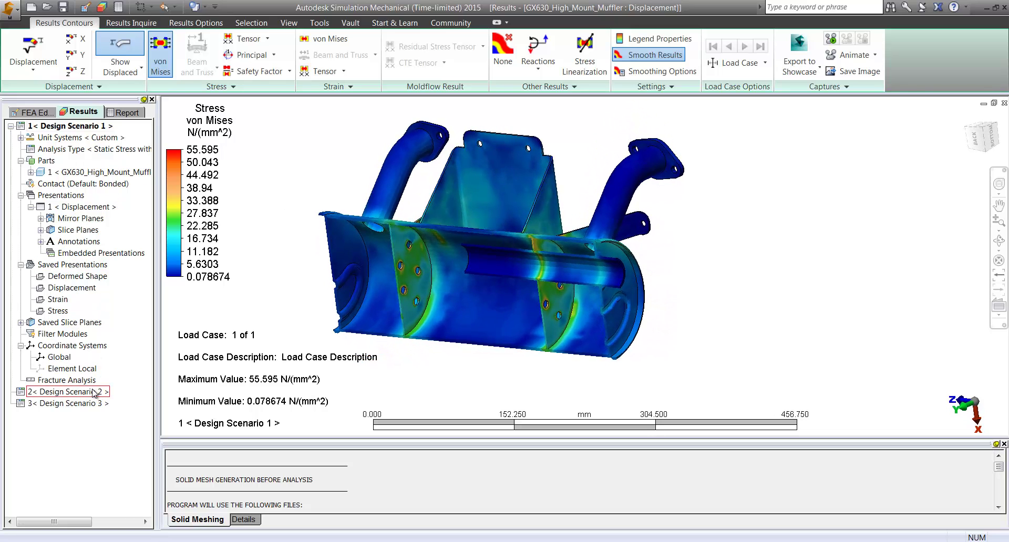
- Open the frequency response results of Design Scenario 3, continuing despite the model mismatch, and bring up the results options
double_click(79, 404)
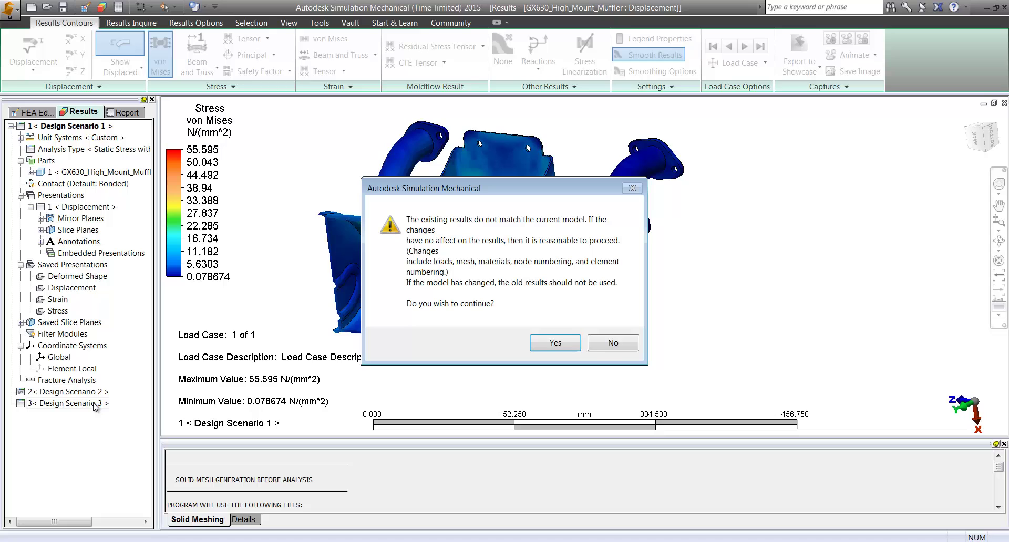
left_click(555, 347)
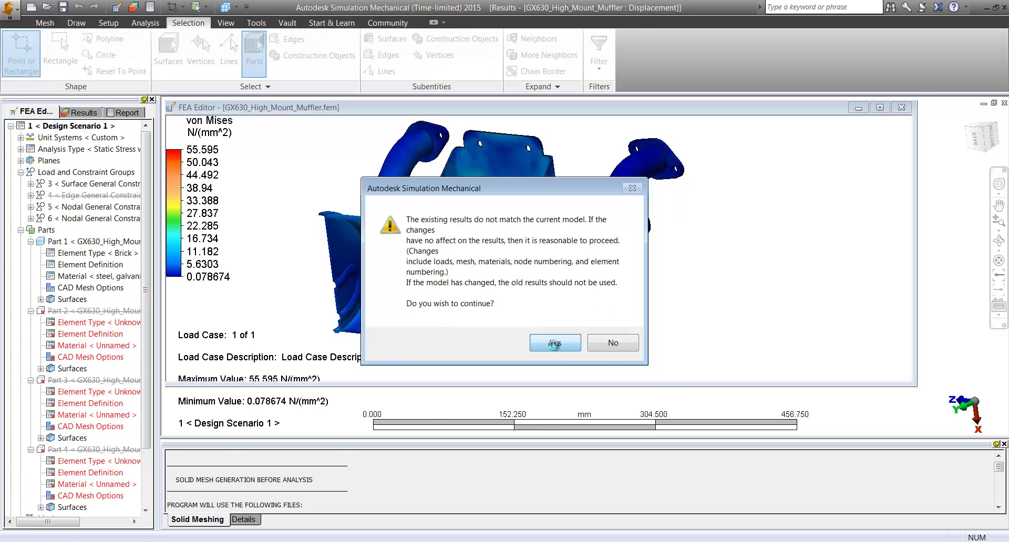
left_click(118, 25)
left_click(181, 23)
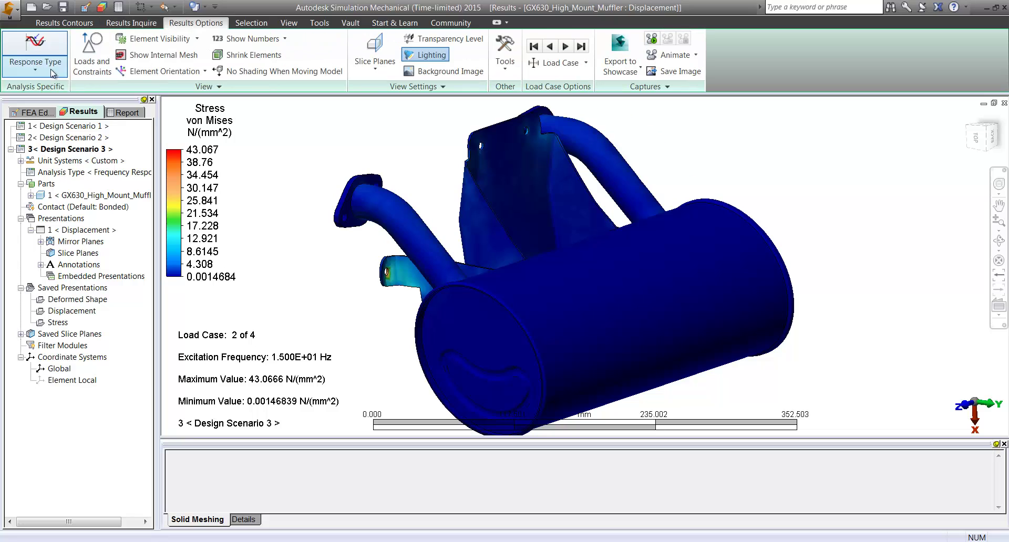
left_click(34, 53)
left_click(77, 145)
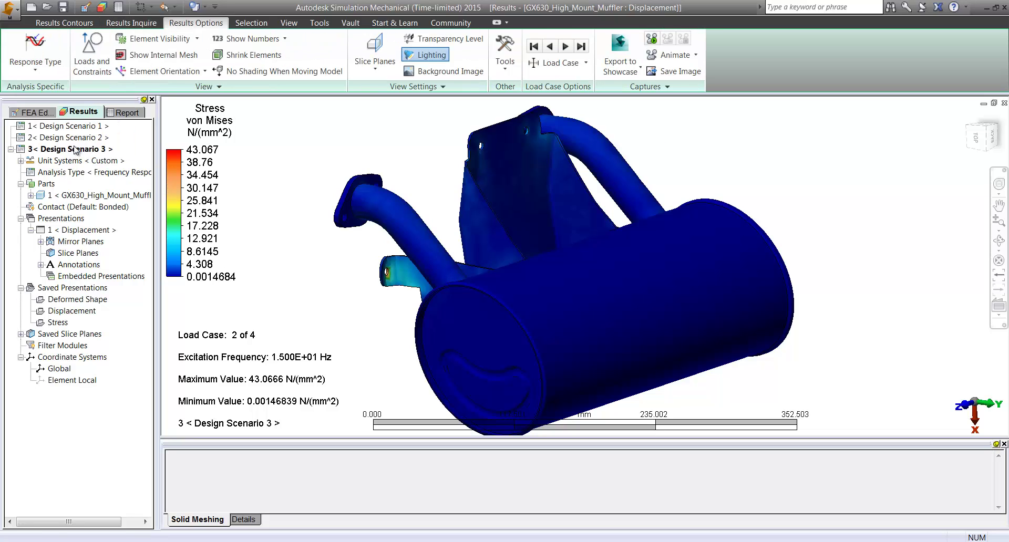
- Step through Design Scenario 3's load cases, return to load case 2, and examine the stress around the mounting tab holes
left_click(547, 49)
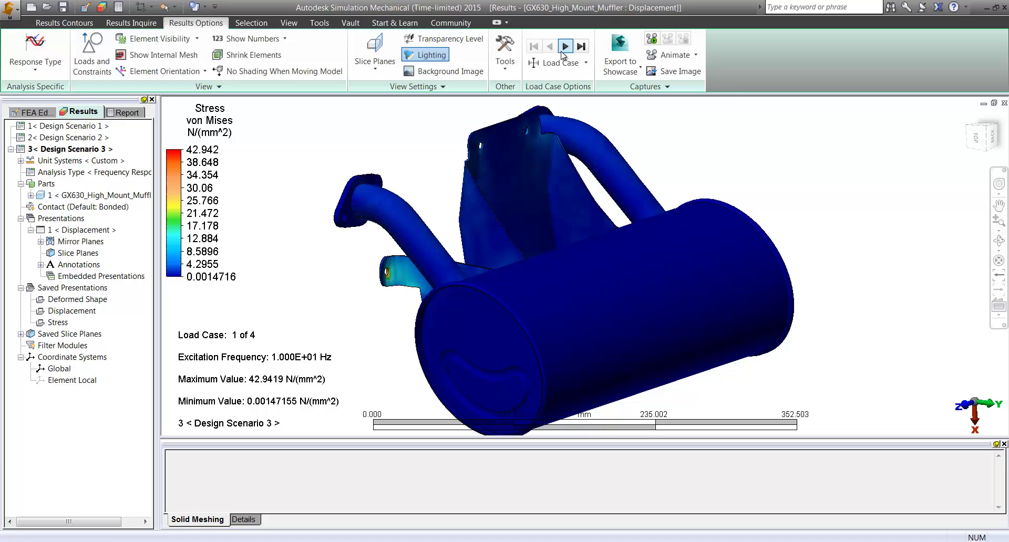
left_click(565, 48)
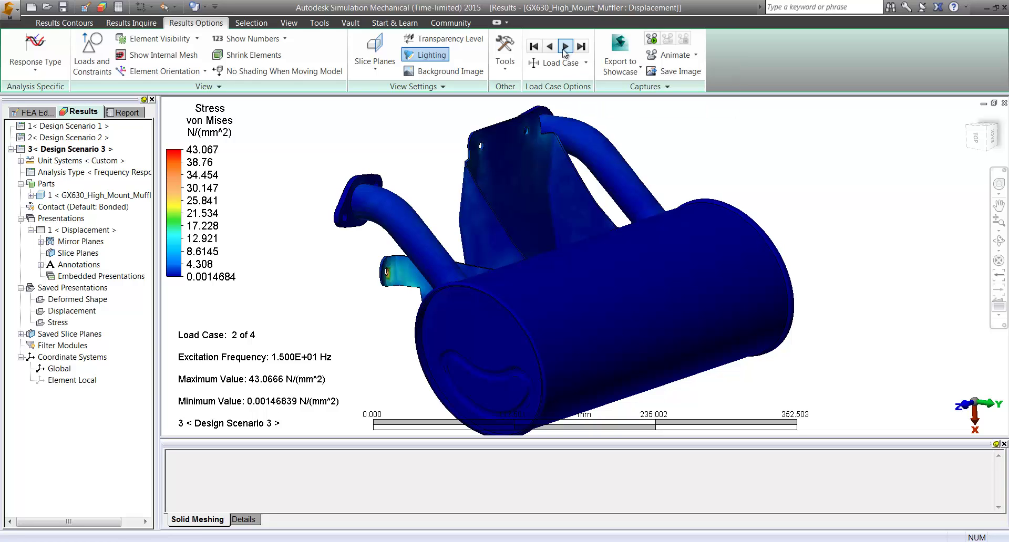
left_click(565, 47)
left_click(549, 46)
key("Left")
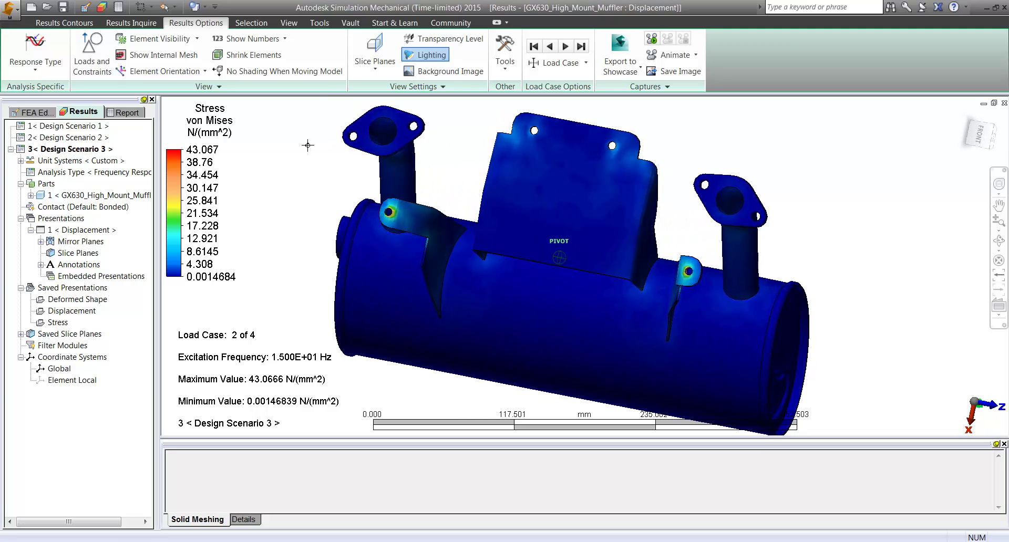
middle_click_drag(307, 145, 303, 146)
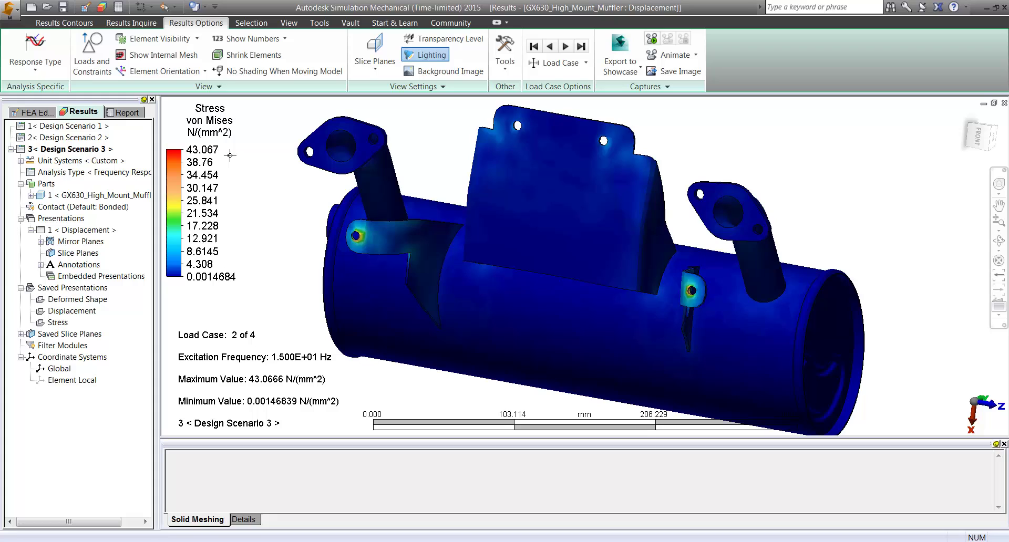
- Return to Design Scenario 1's results and examine the von Mises stress on the bracket side of the muffler
double_click(84, 127)
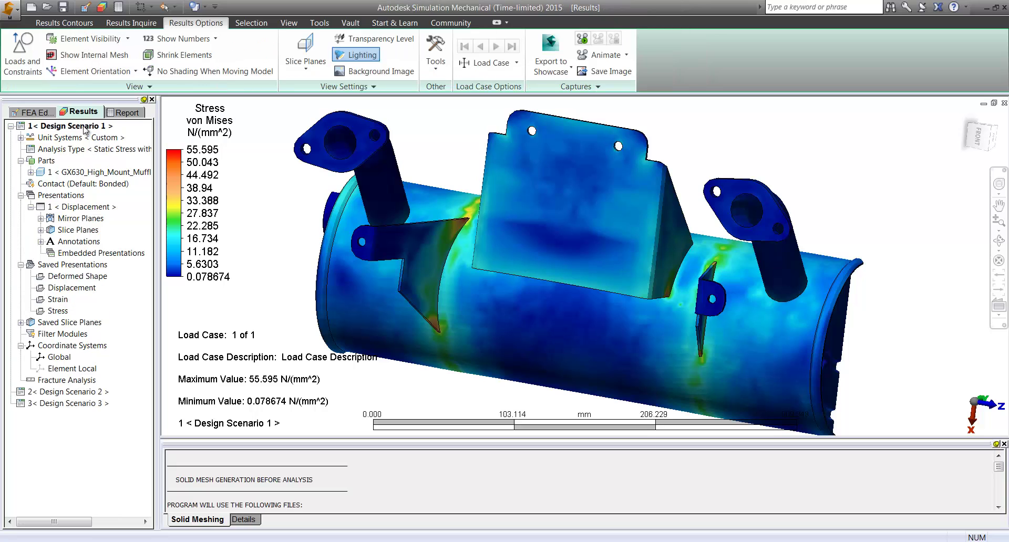
scroll(235, 171, "down", 3)
middle_click_drag(266, 216, 269, 218)
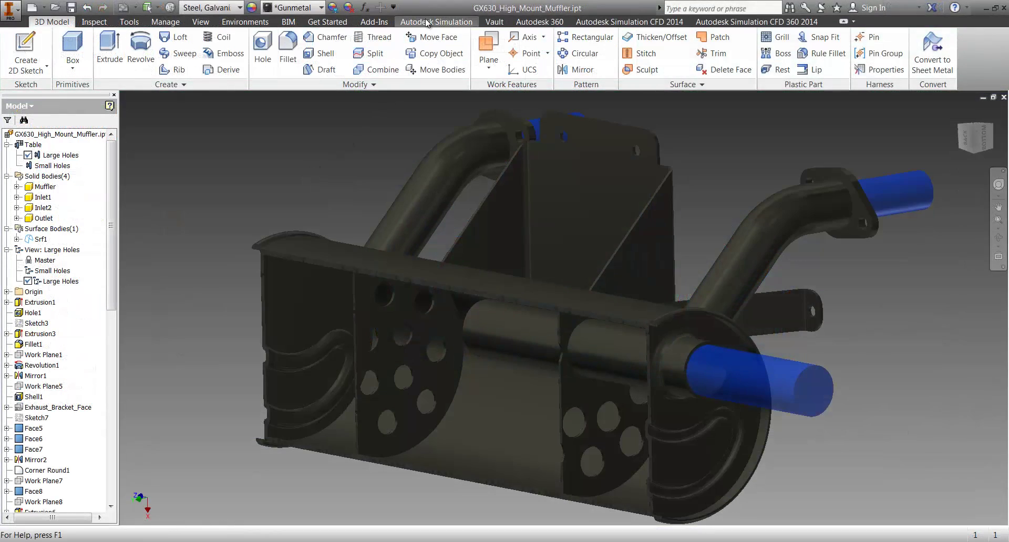
- In Simulation Mechanical's FEA Editor, apply a nodal general constraint with only Tx constrained at the edge of an inlet flange
left_click(437, 21)
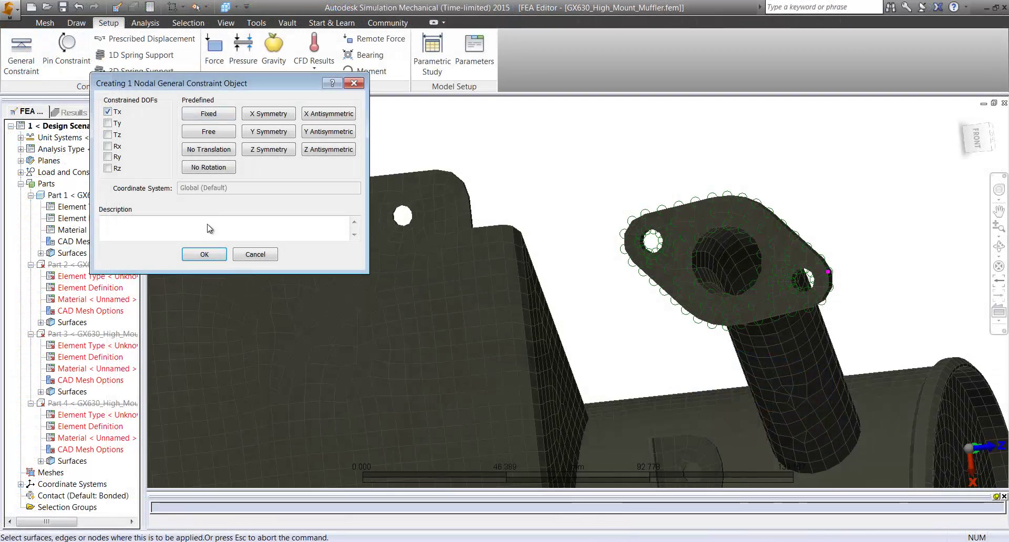
left_click(204, 254)
scroll(521, 164, "down", 5)
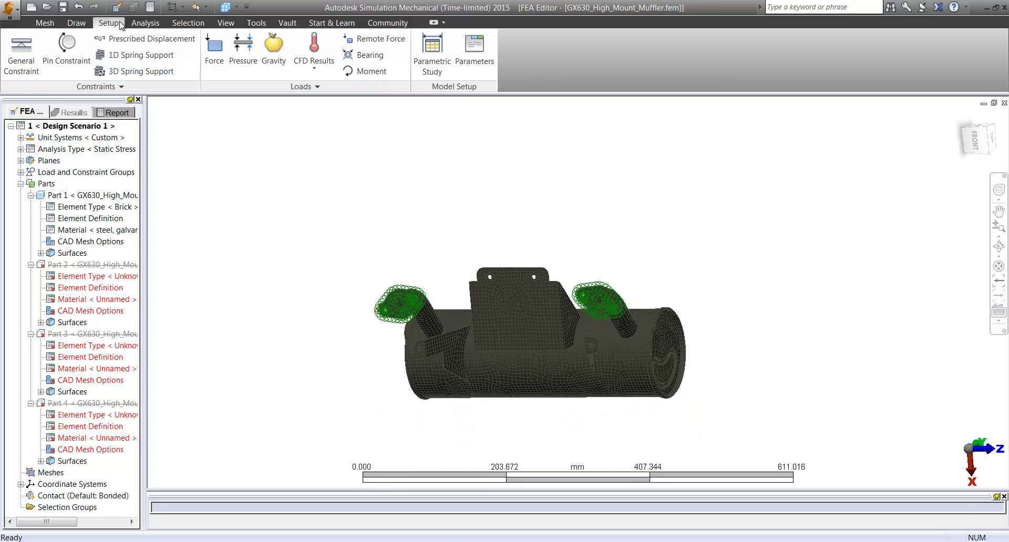
- Set the static stress analysis to take its temperatures from a Simulation CFD file
left_click(321, 59)
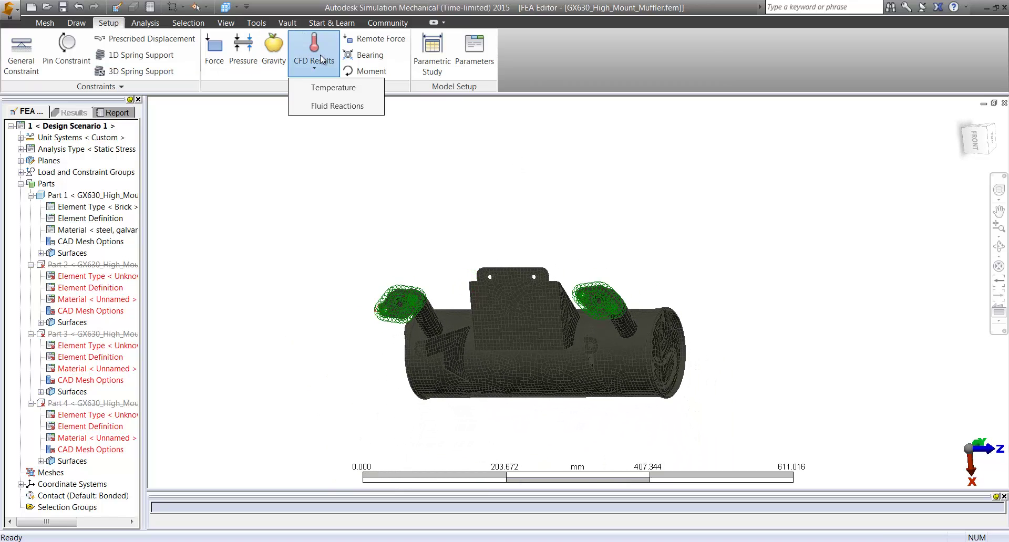
left_click(340, 93)
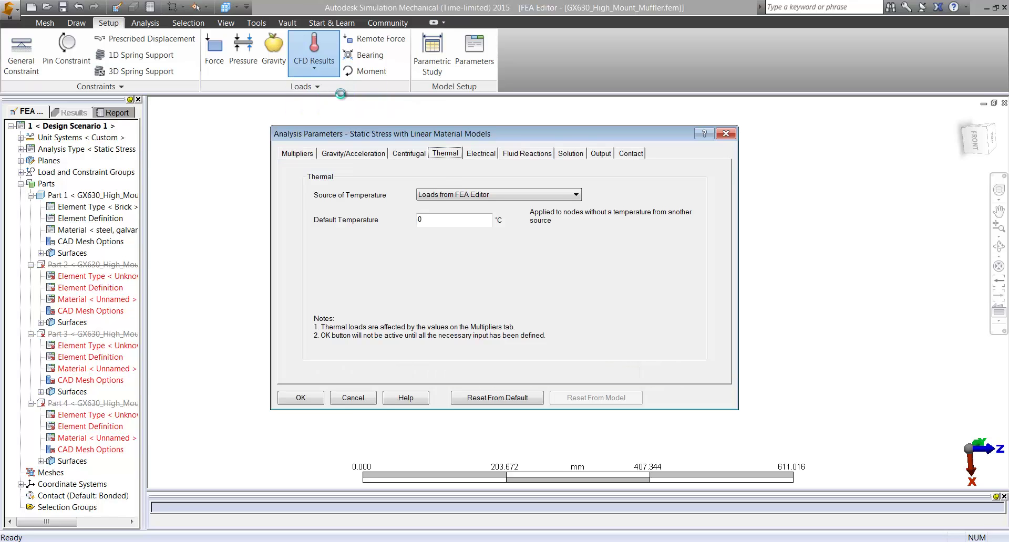
left_click(465, 197)
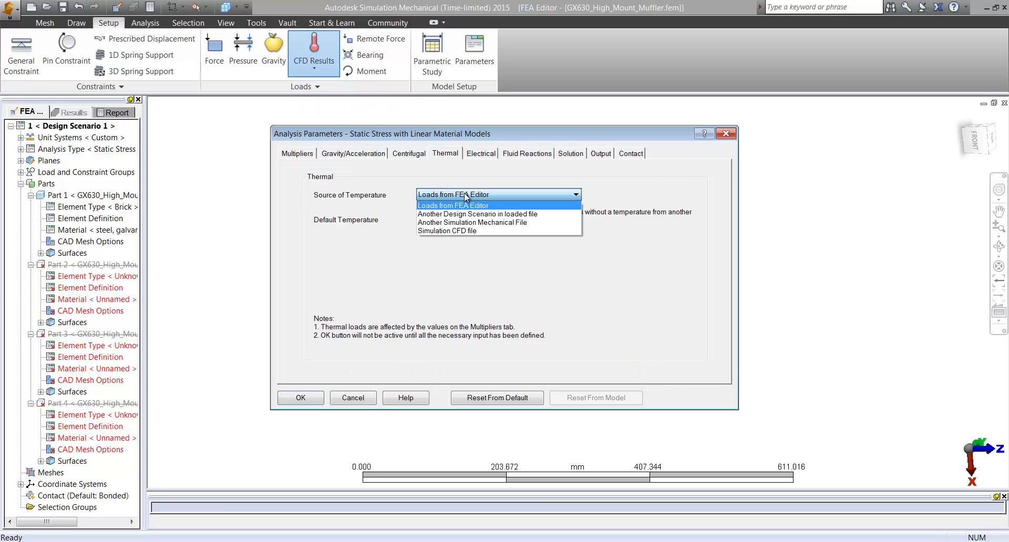
left_click(472, 231)
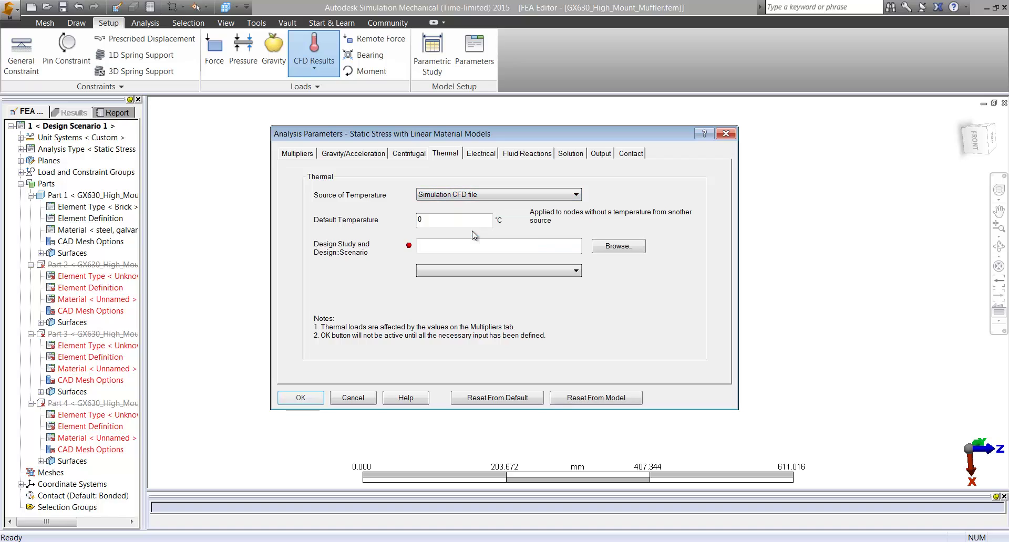
- Load High Mount Muffler.cfdst from the CFD Files\High Mount Muffler folder and use its Large Holes::3000 rpm scenario
left_click(597, 250)
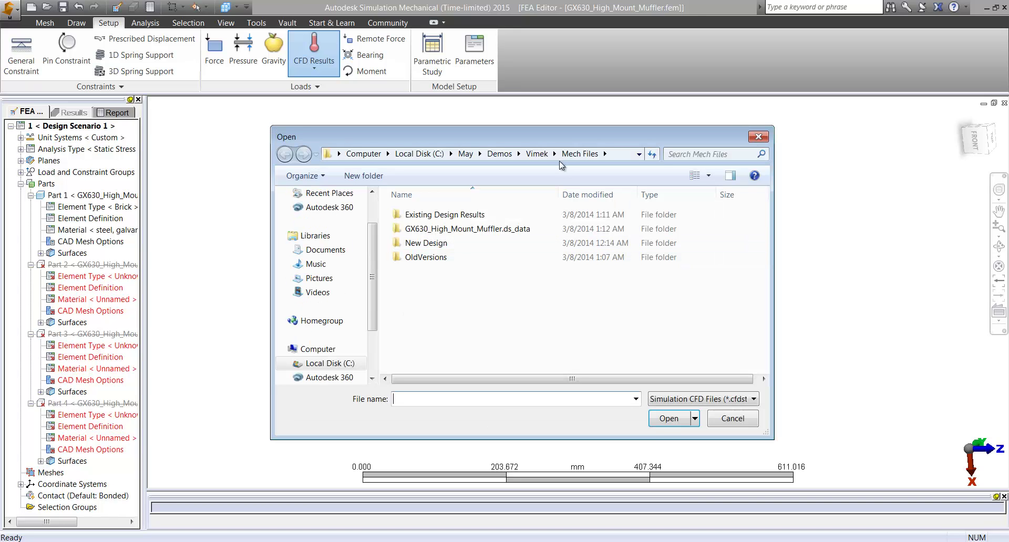
left_click(541, 154)
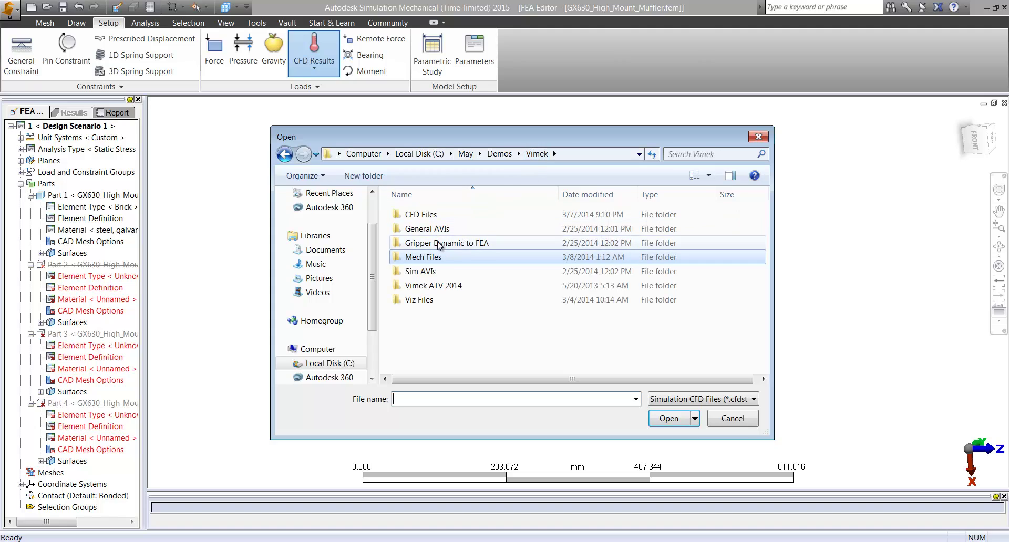
double_click(437, 214)
double_click(452, 218)
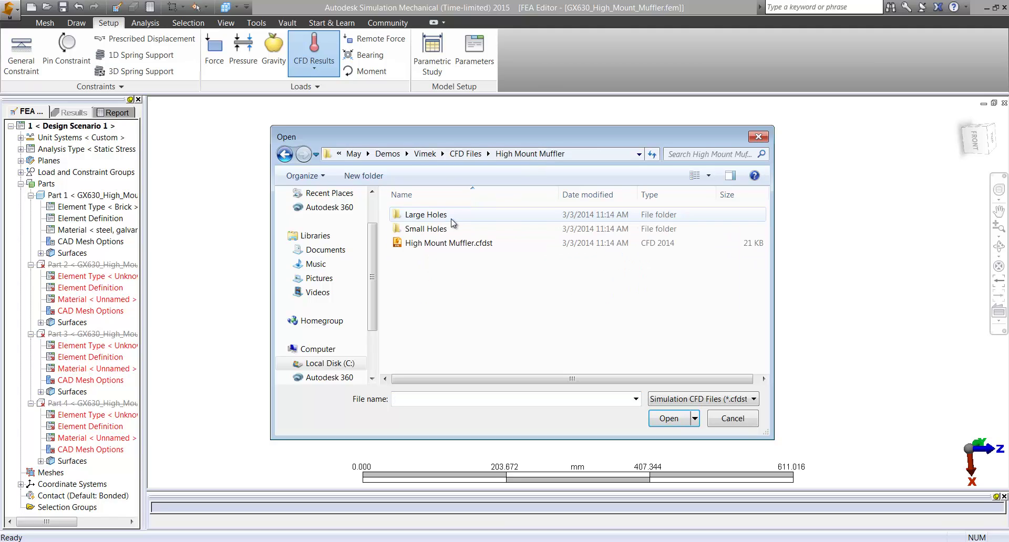
left_click(460, 245)
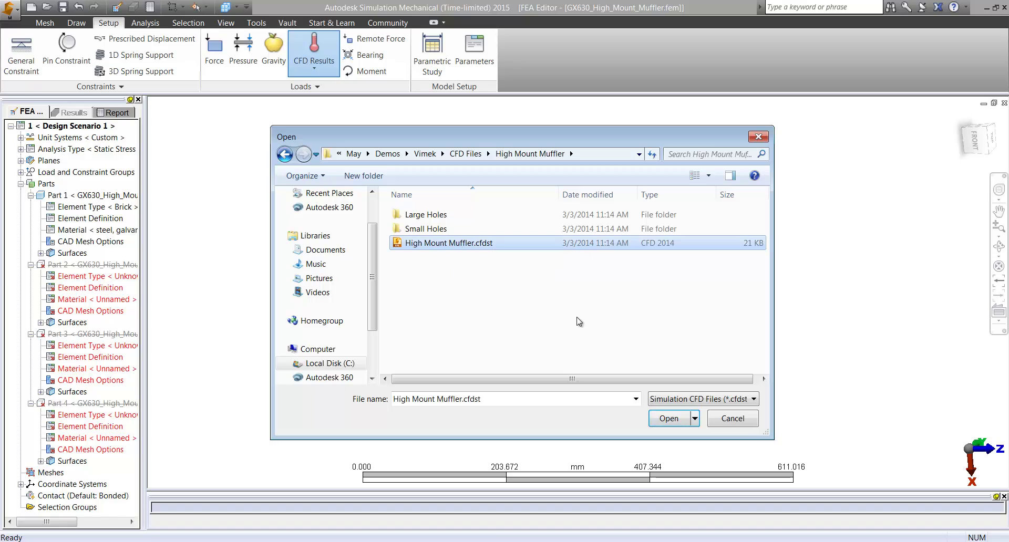
left_click(669, 419)
left_click(535, 272)
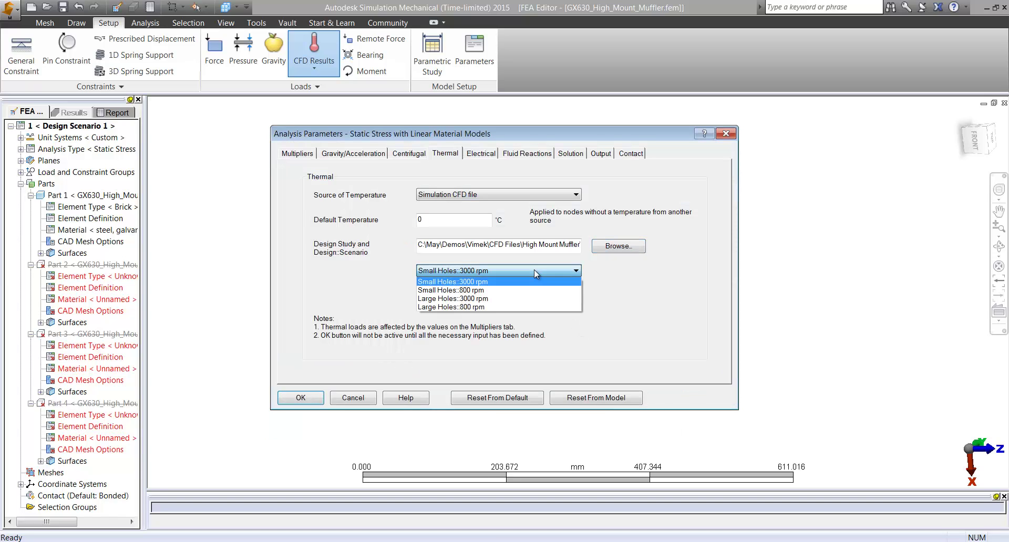
left_click(523, 299)
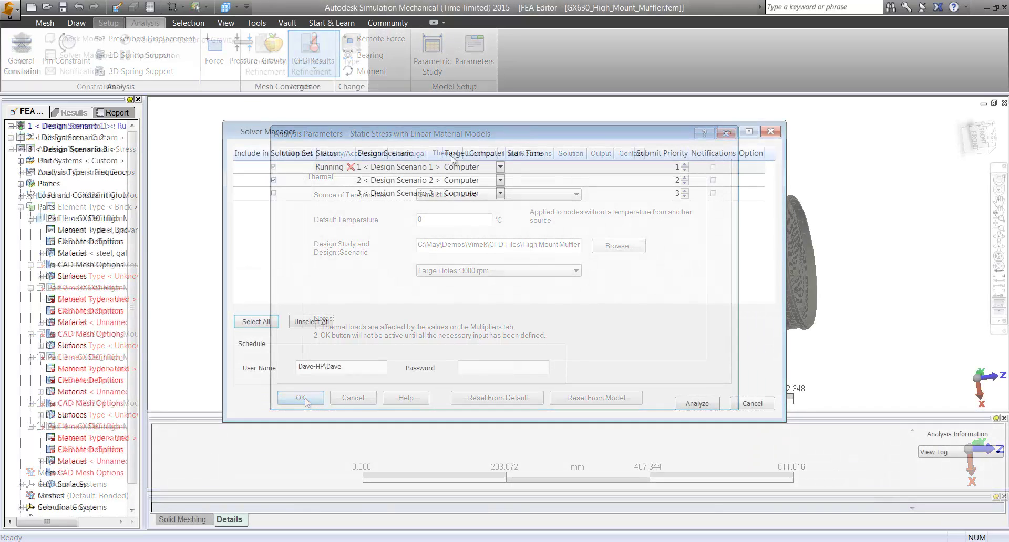
- Include Design Scenario 3 in the solution set and start analyzing Design Scenarios 2 and 3
left_click(273, 194)
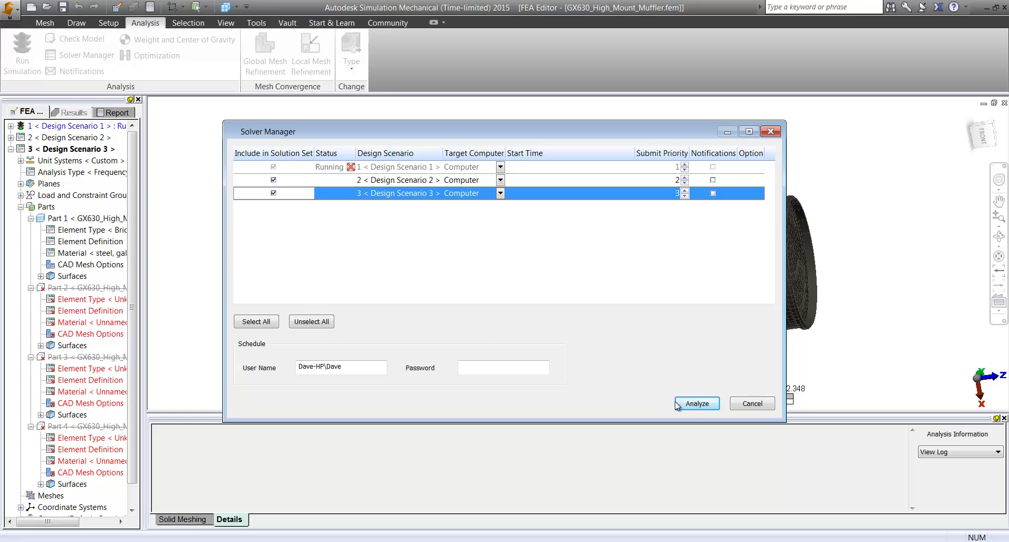
left_click(695, 403)
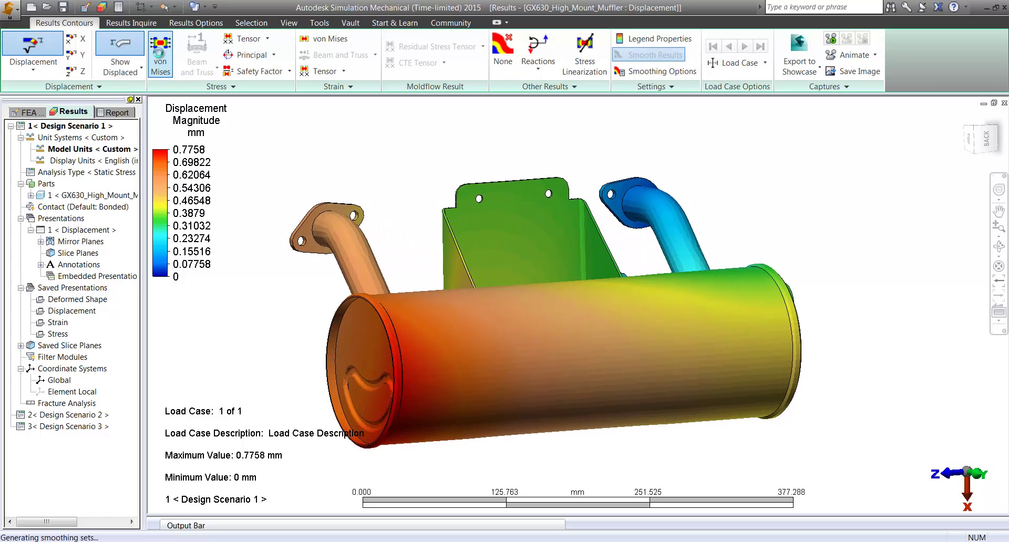
- Display the von Mises stress contours for Design Scenario 1
left_click(160, 57)
mouse_move(339, 172)
middle_mouse_down()
mouse_move(275, 115)
mouse_move(701, 90)
mouse_move(859, 62)
mouse_move(243, 36)
middle_mouse_up()
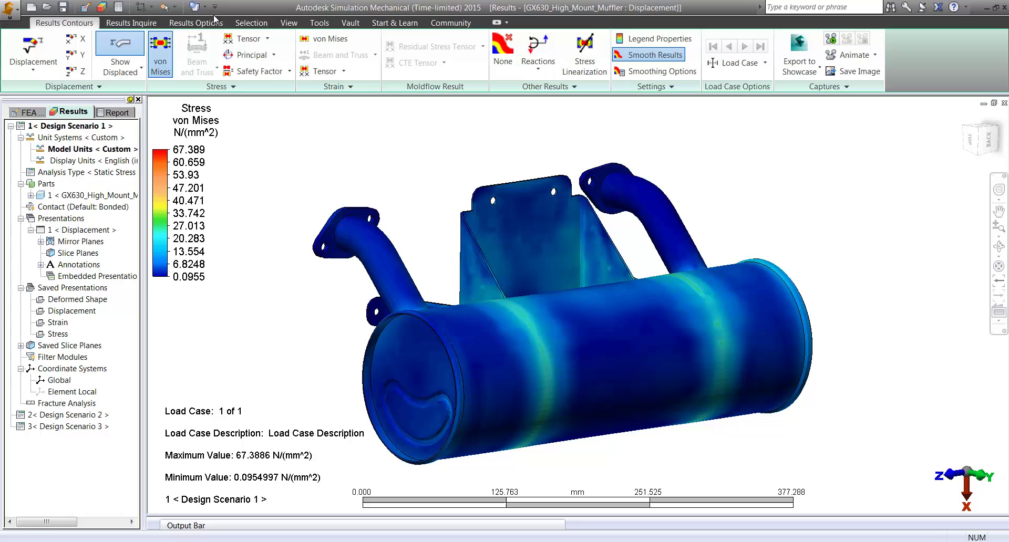
- Add an XZ slice plane to section the muffler's stress results
left_click(196, 24)
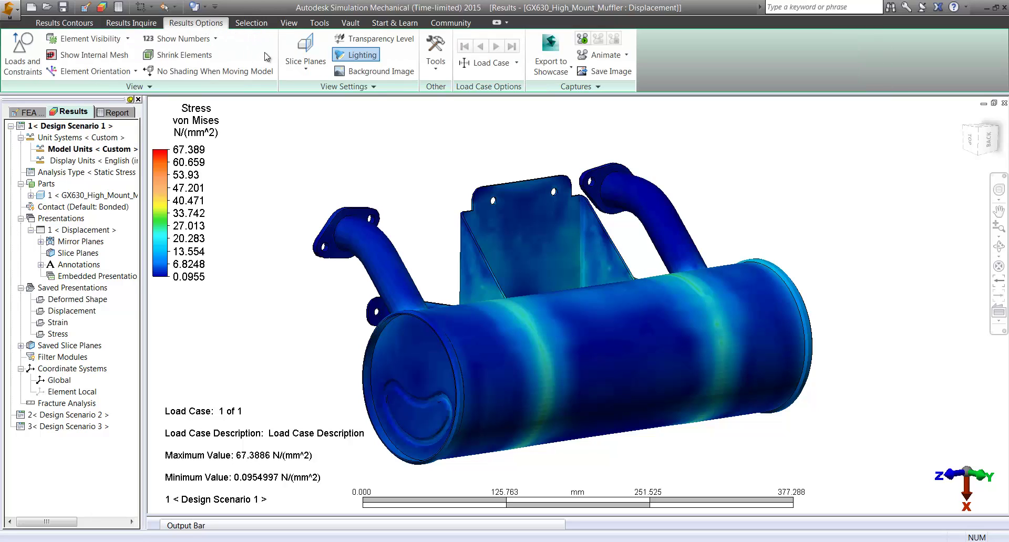
left_click(305, 53)
mouse_move(335, 90)
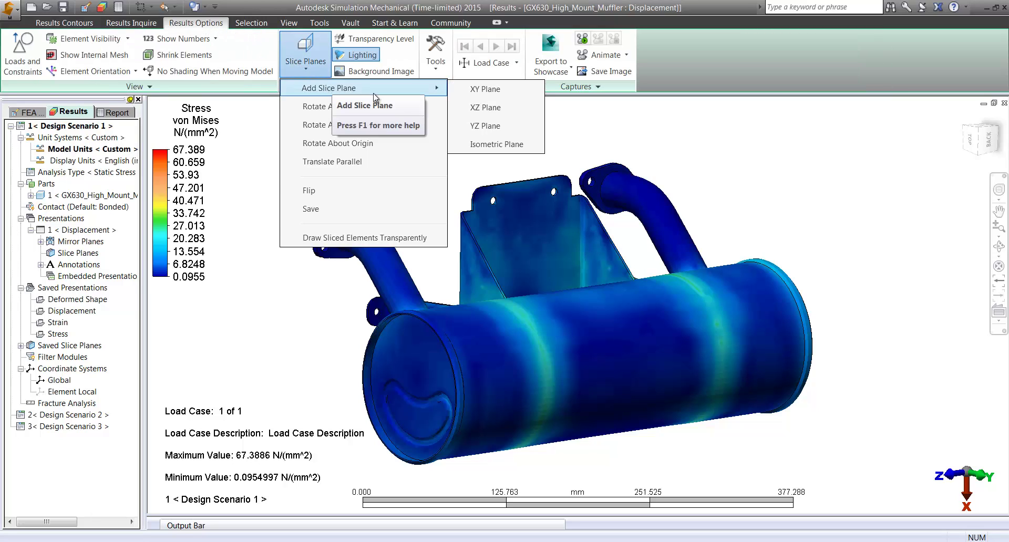
left_click(481, 108)
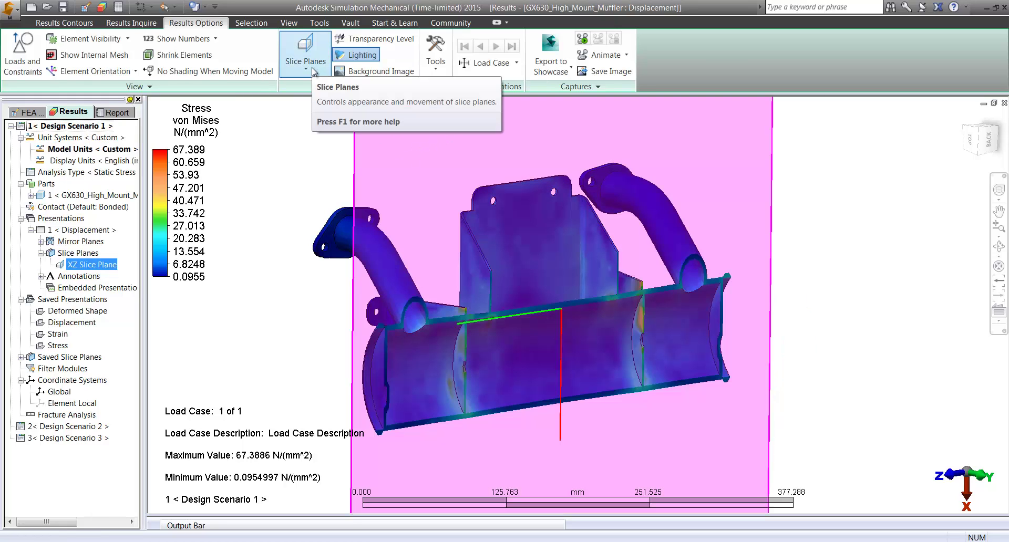
- Hide the XZ slice plane itself and translate the cut parallel so it passes through the perforated baffles
right_click(95, 265)
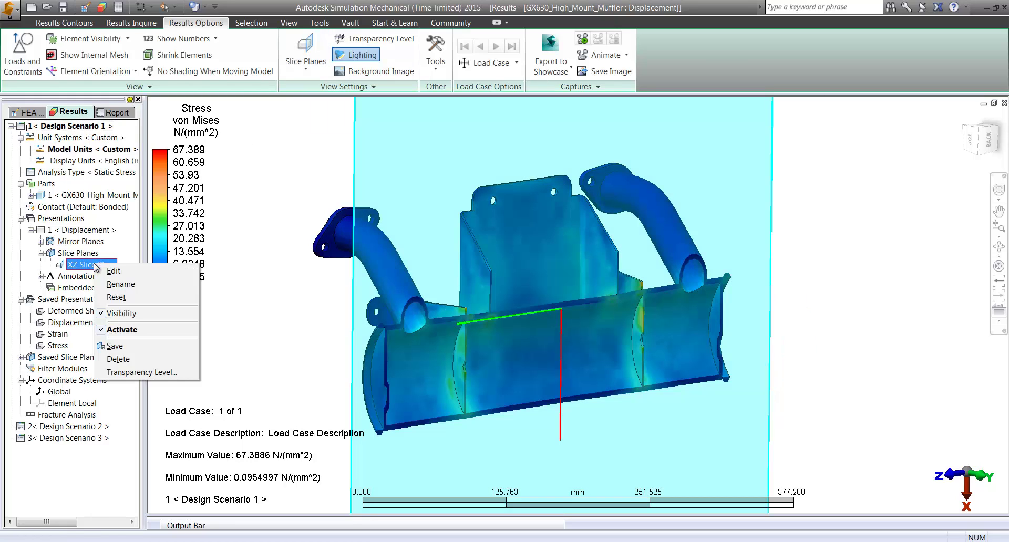
left_click(120, 314)
left_click(305, 67)
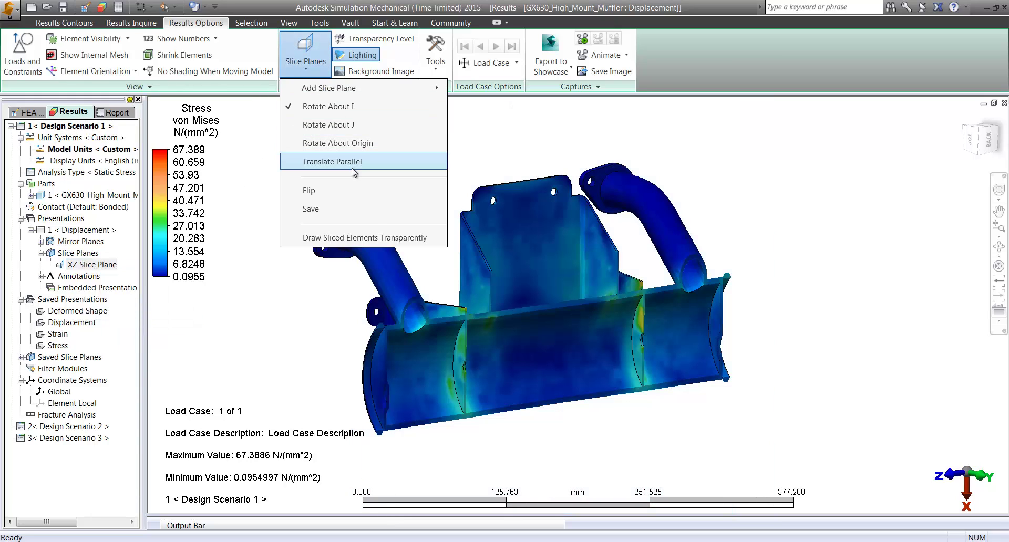
left_click(315, 164)
left_click_drag(431, 374, 509, 395)
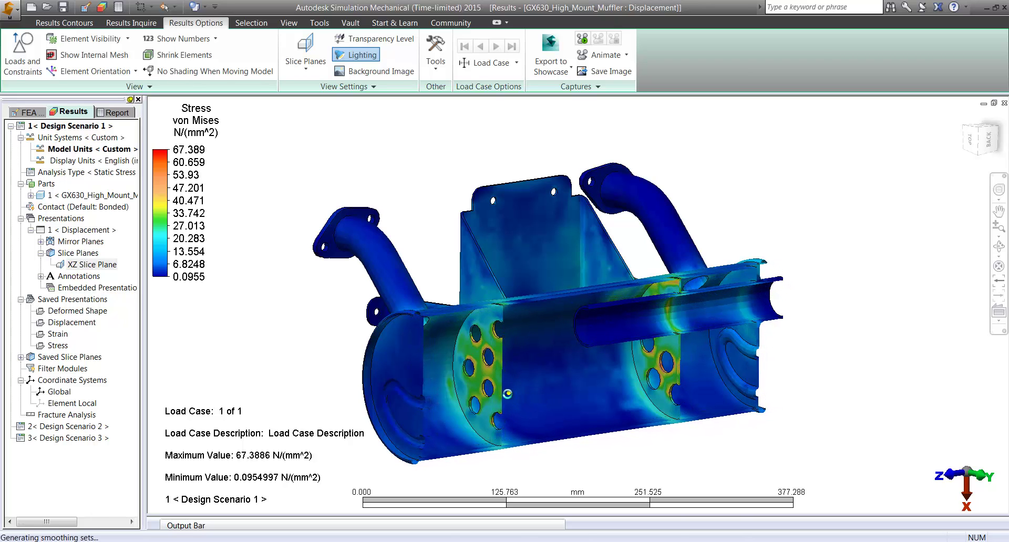
- Set the von Mises stress contour range to 0 to 50 N/mm² with automatic range calculation off
middle_click_drag(508, 395, 544, 394)
scroll(544, 395, "up", 6)
scroll(544, 395, "down", 6)
scroll(544, 394, "up", 3)
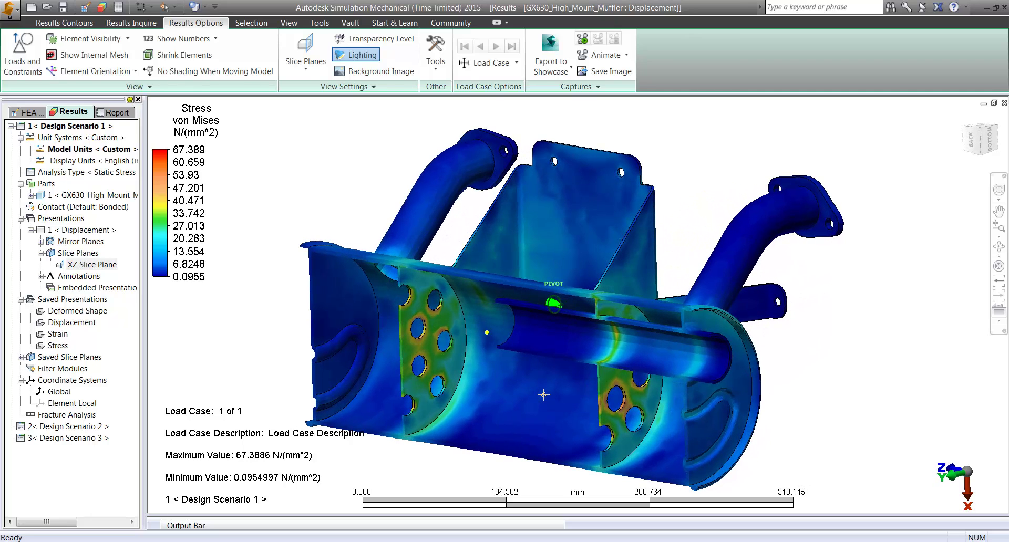
left_click(95, 24)
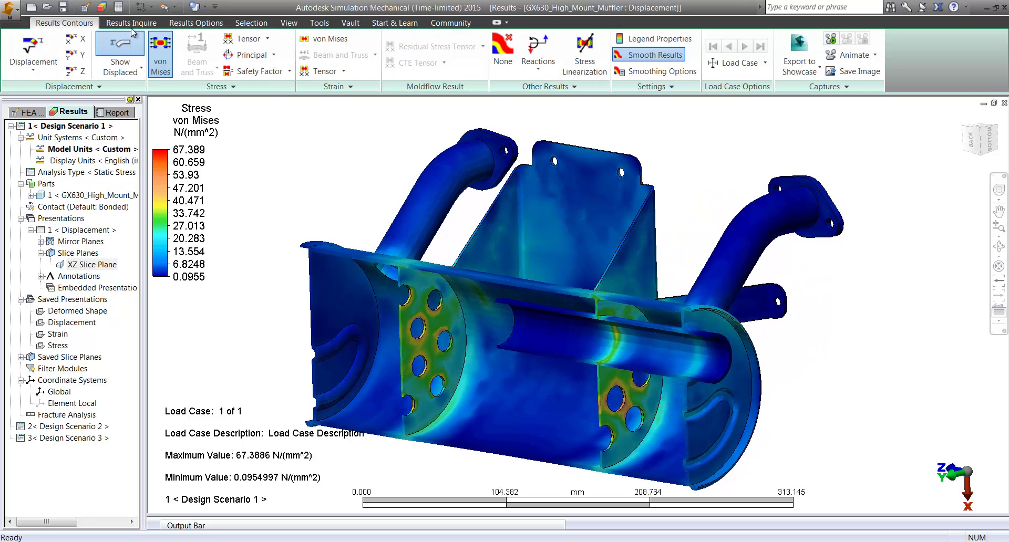
left_click(621, 42)
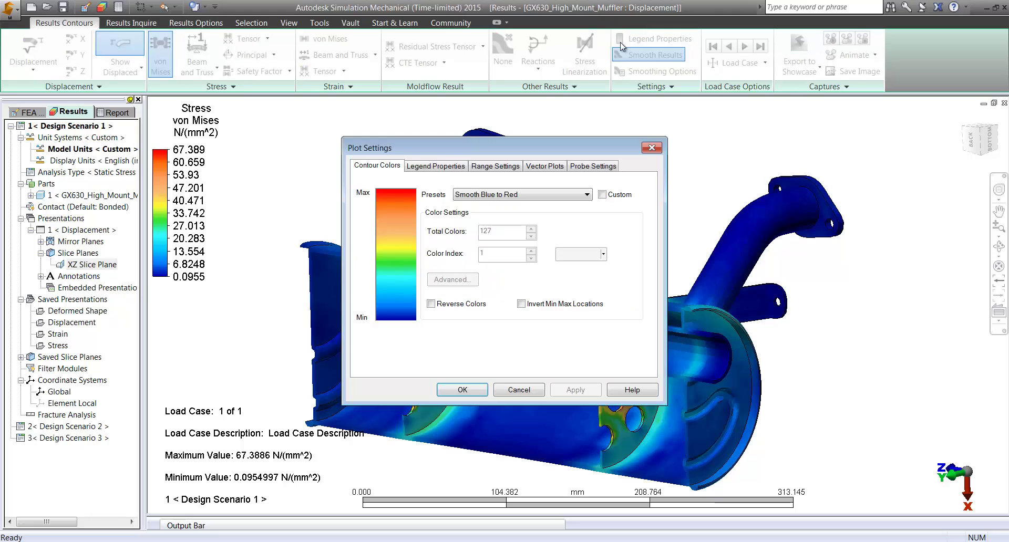
left_click(515, 166)
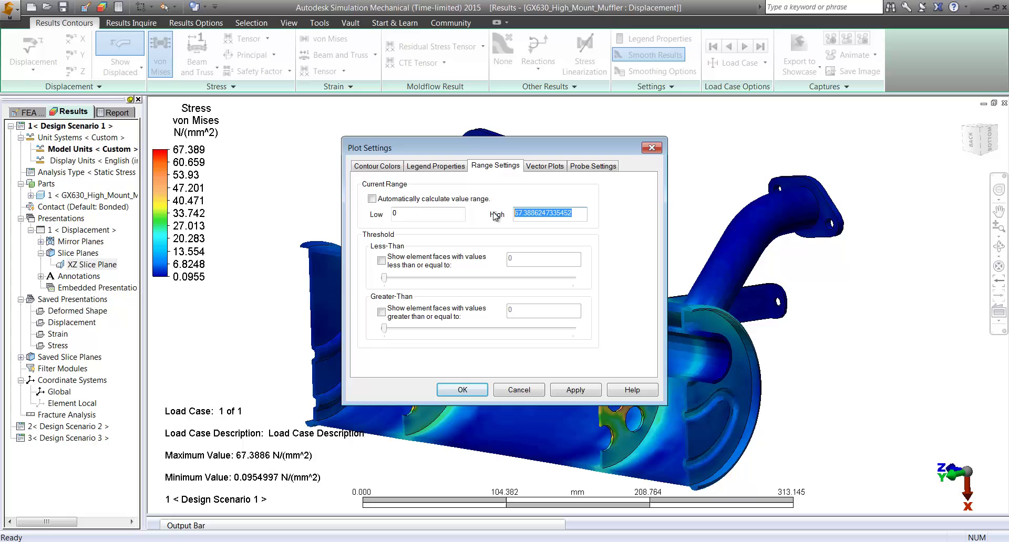
left_click(581, 393)
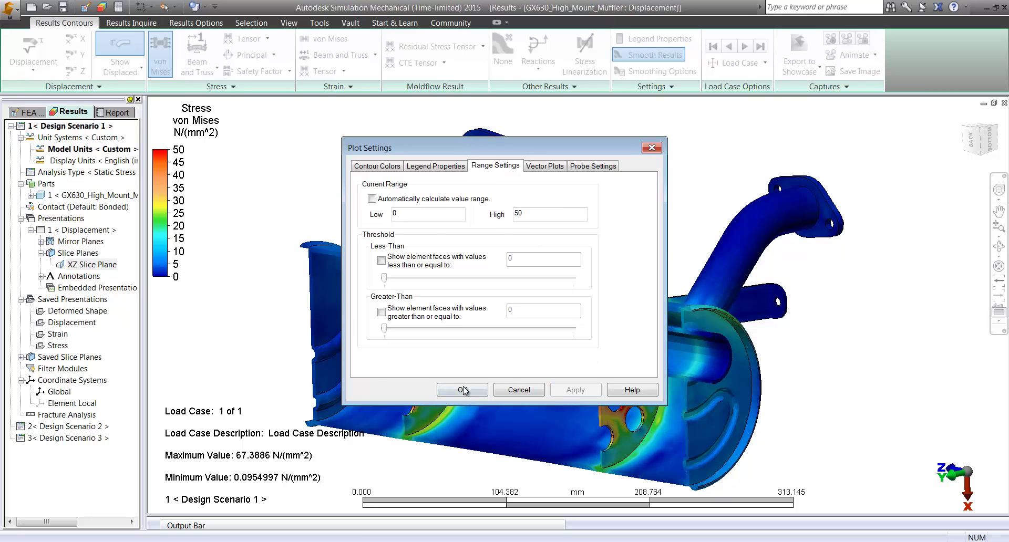
left_click(463, 390)
- Watch the animation of the sectioned stress results in Design Scenario 1 and stop it
middle_click_drag(637, 197, 637, 198)
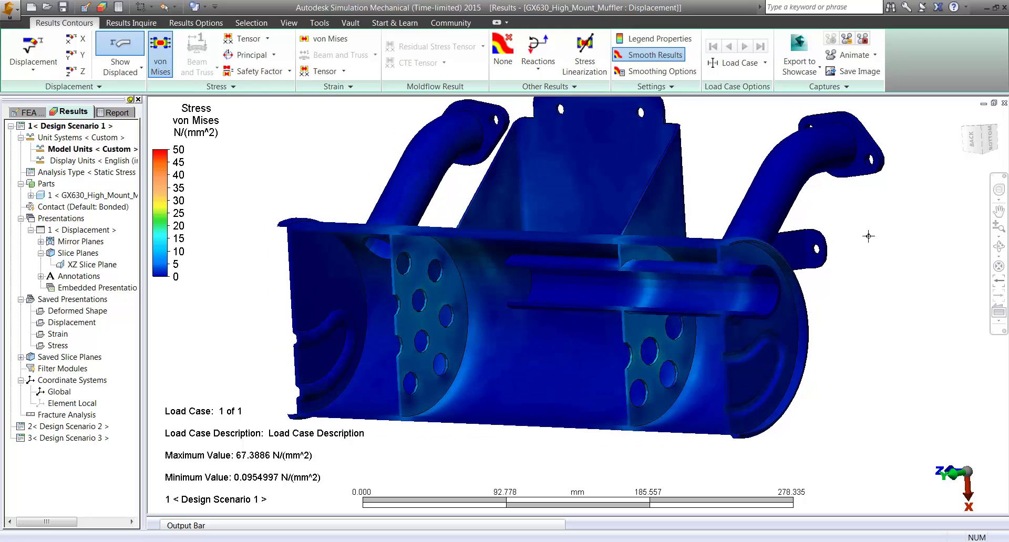
left_click(863, 39)
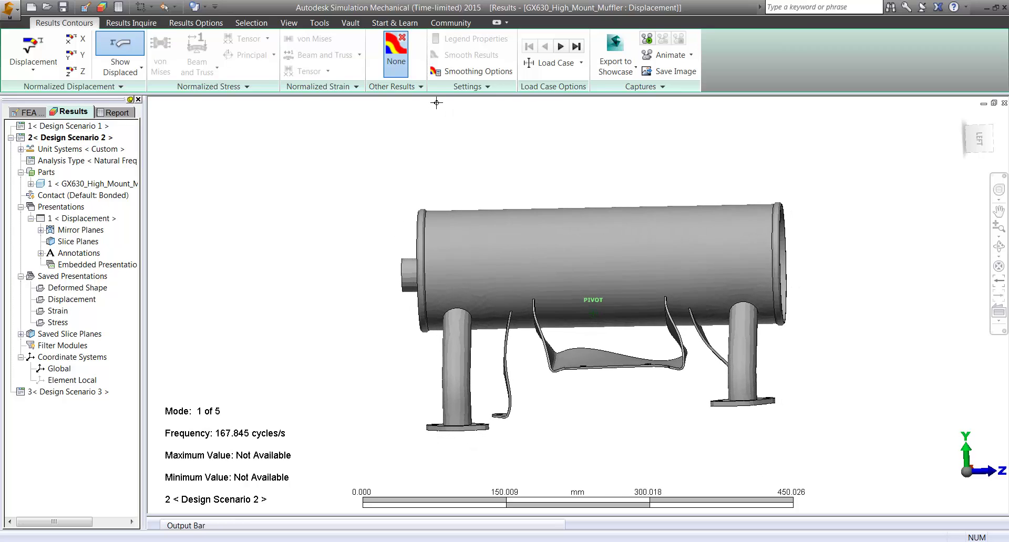
- Animate the first natural frequency mode of Design Scenario 2 and advance to the second mode
left_click(647, 40)
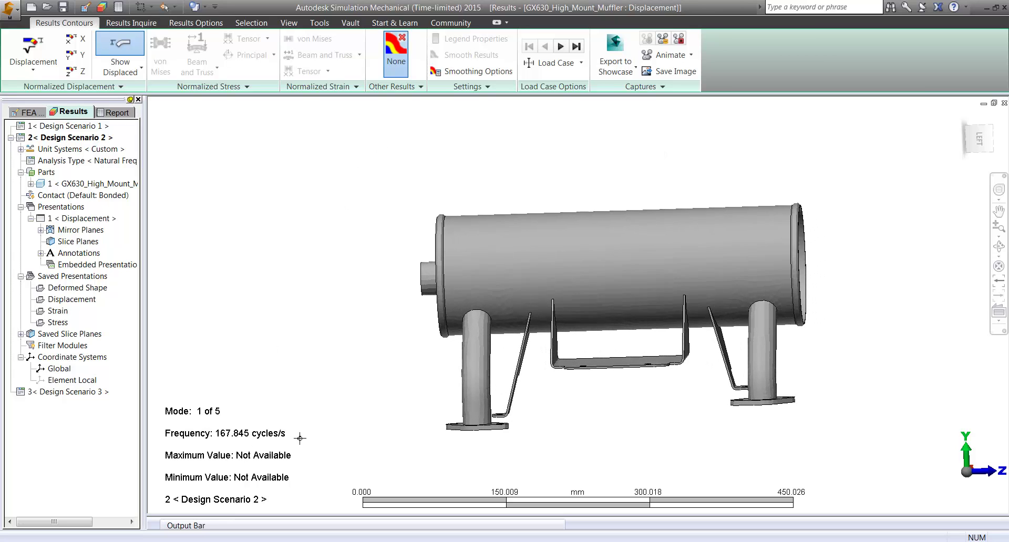
left_click(560, 47)
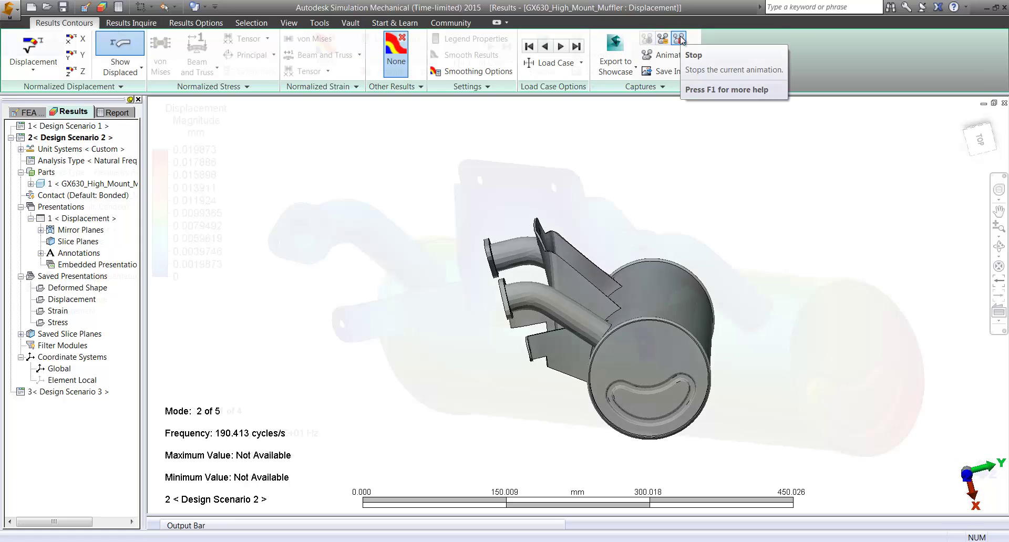
- Use the Square Root Sum of Squares response for Design Scenario 3, step through the displacement results of all four load cases and return to the first
left_click(40, 67)
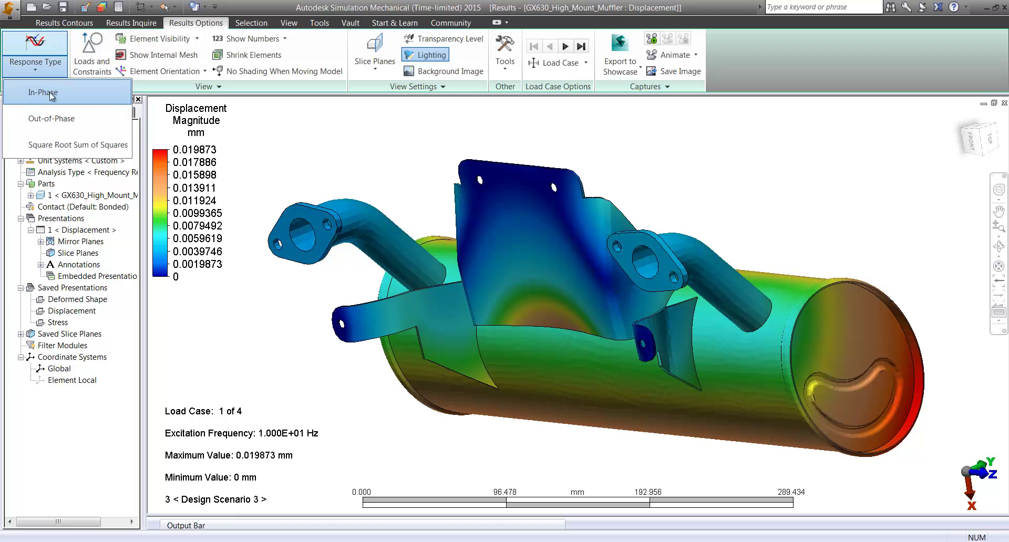
left_click(62, 146)
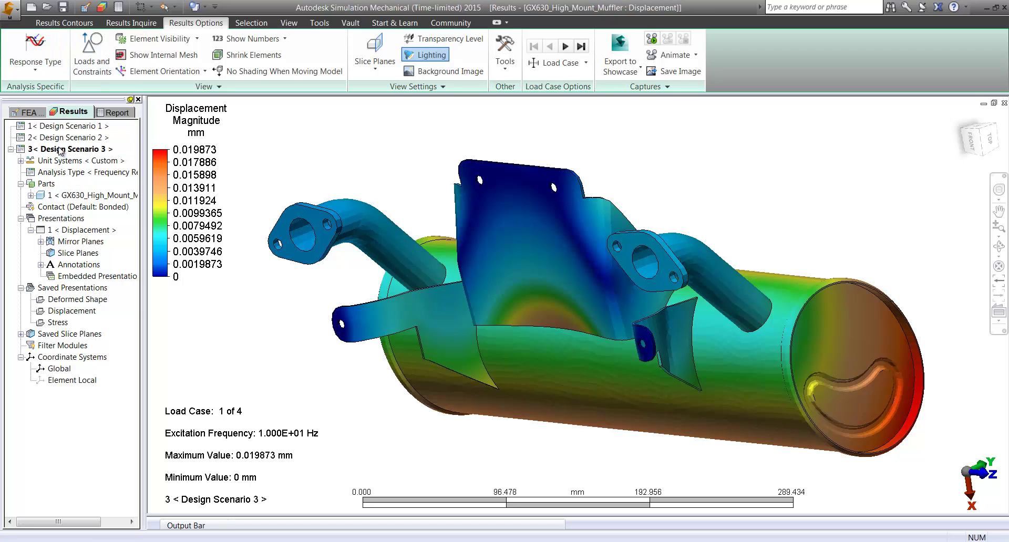
left_click(59, 24)
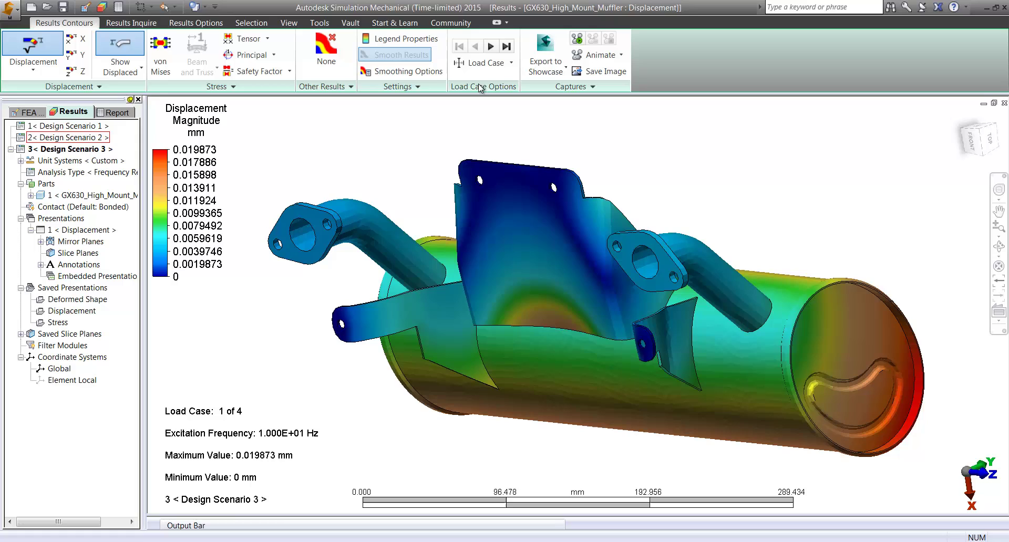
left_click(491, 48)
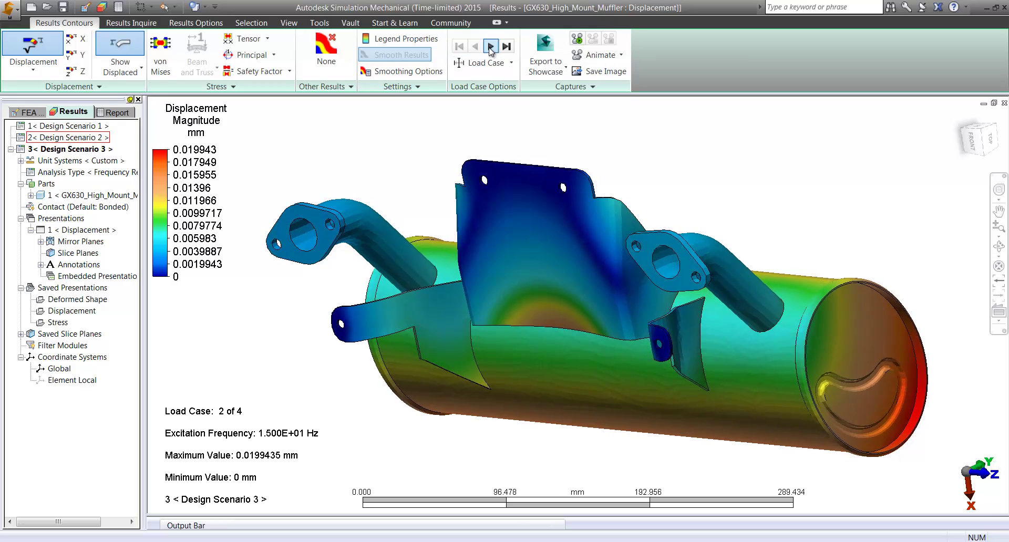
left_click(490, 47)
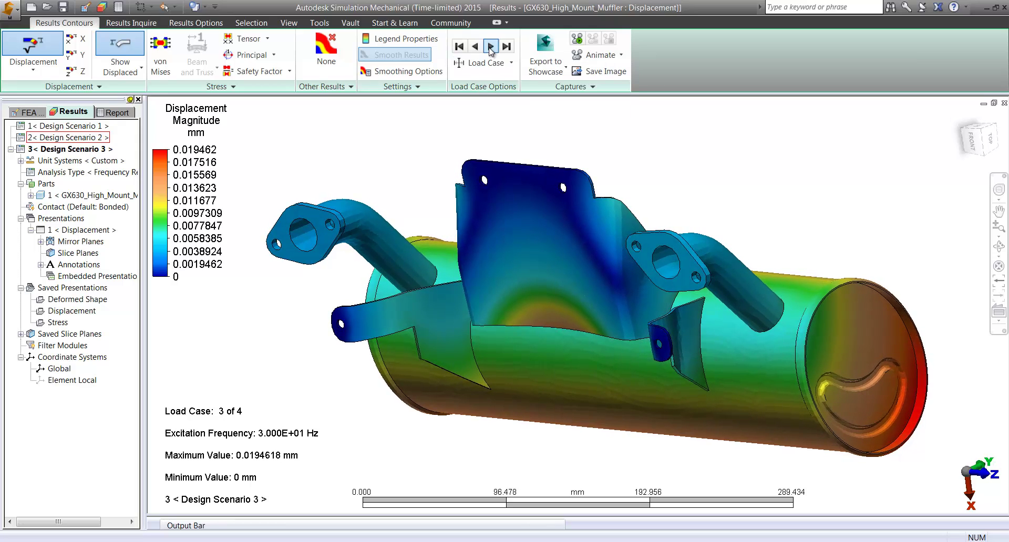
left_click(491, 47)
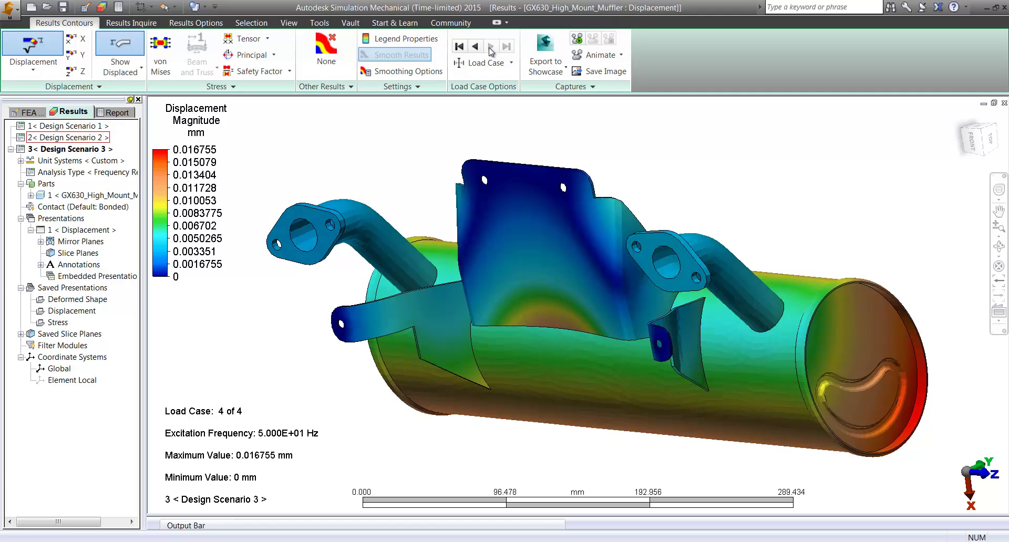
left_click(459, 47)
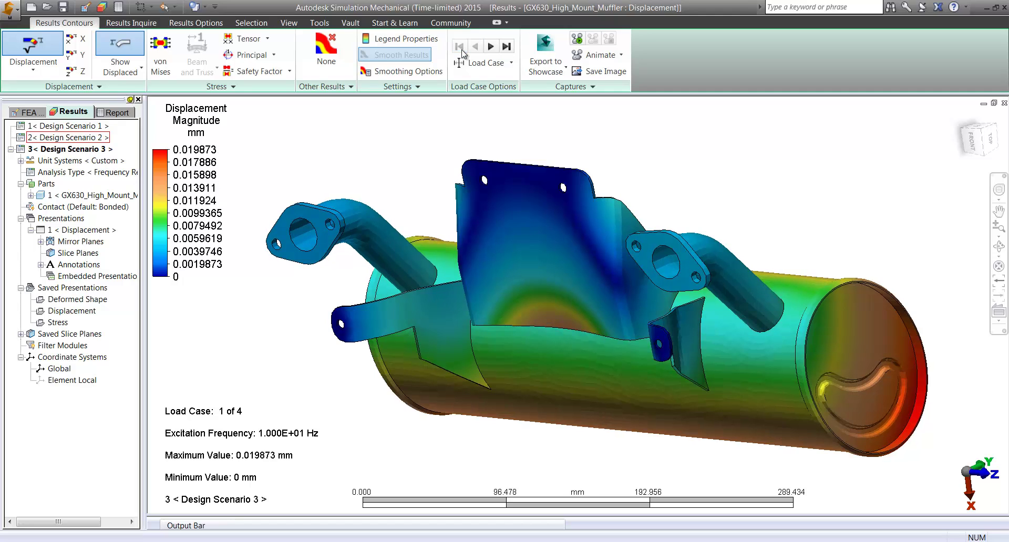
- Display Design Scenario 3's von Mises stress contours and step forward and back through its four load cases
left_click(160, 52)
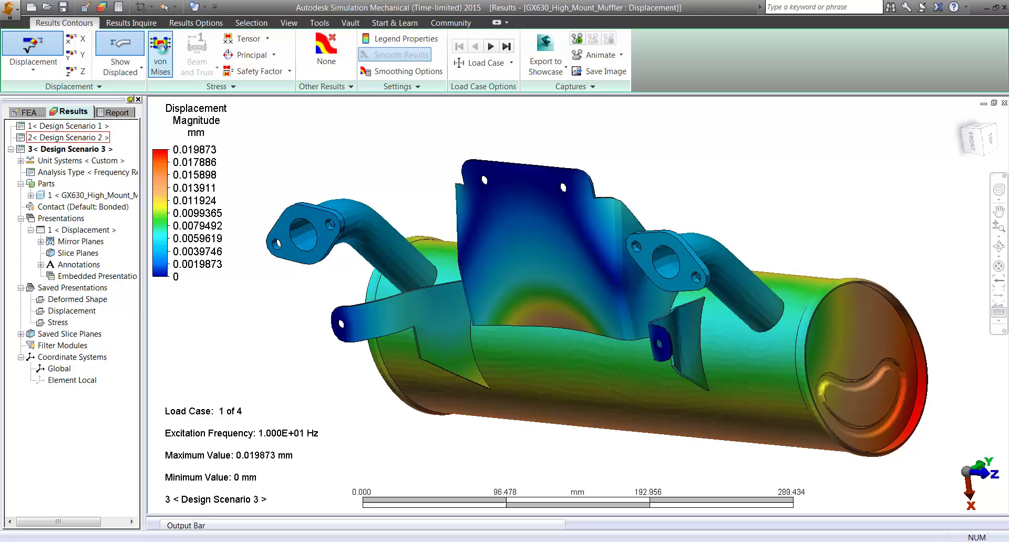
left_click(491, 47)
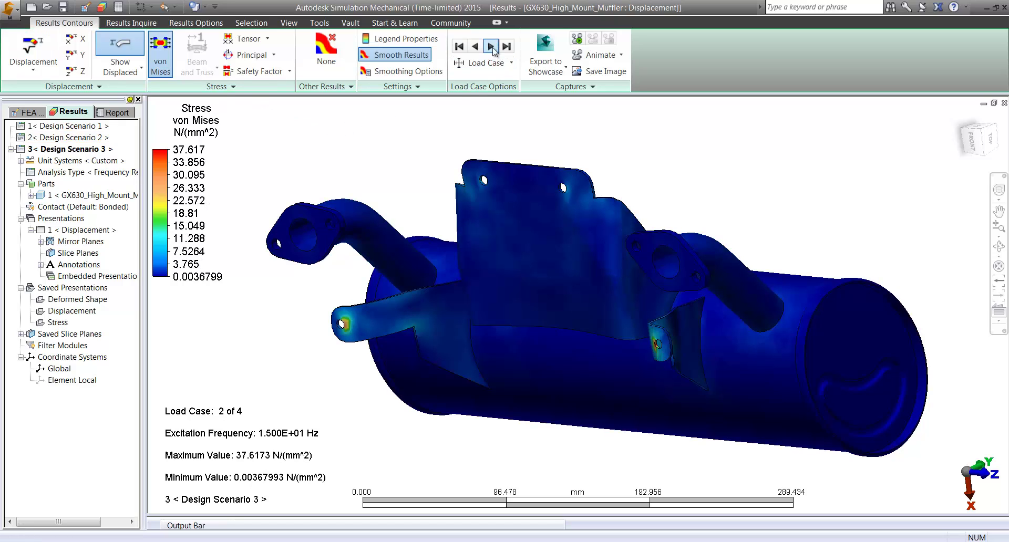
left_click(491, 47)
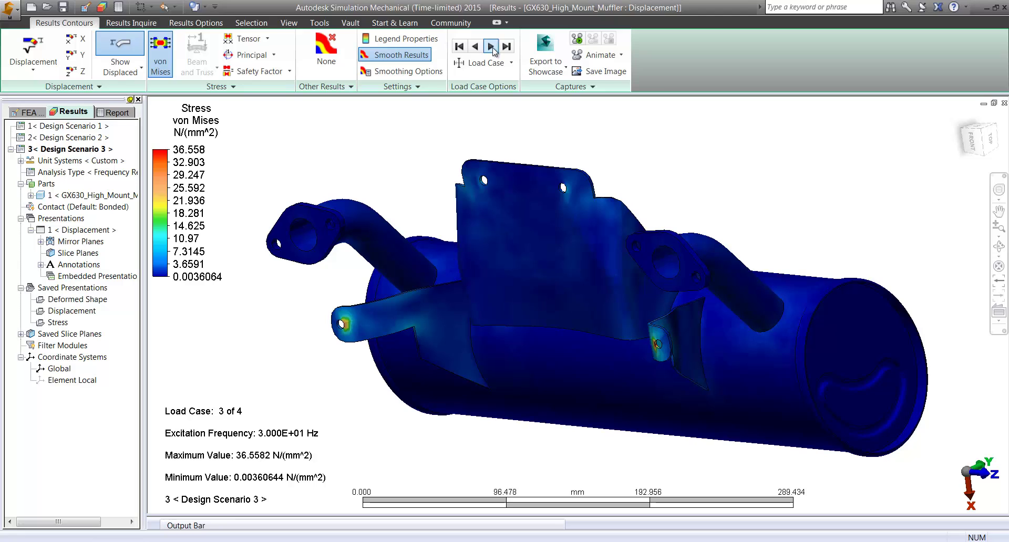
left_click(491, 47)
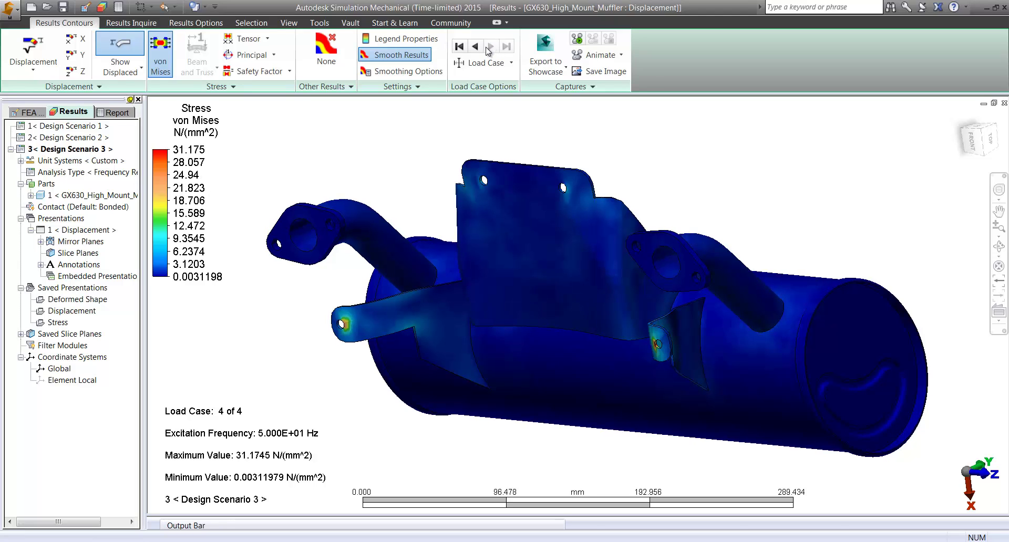
left_click(474, 47)
left_click(474, 47)
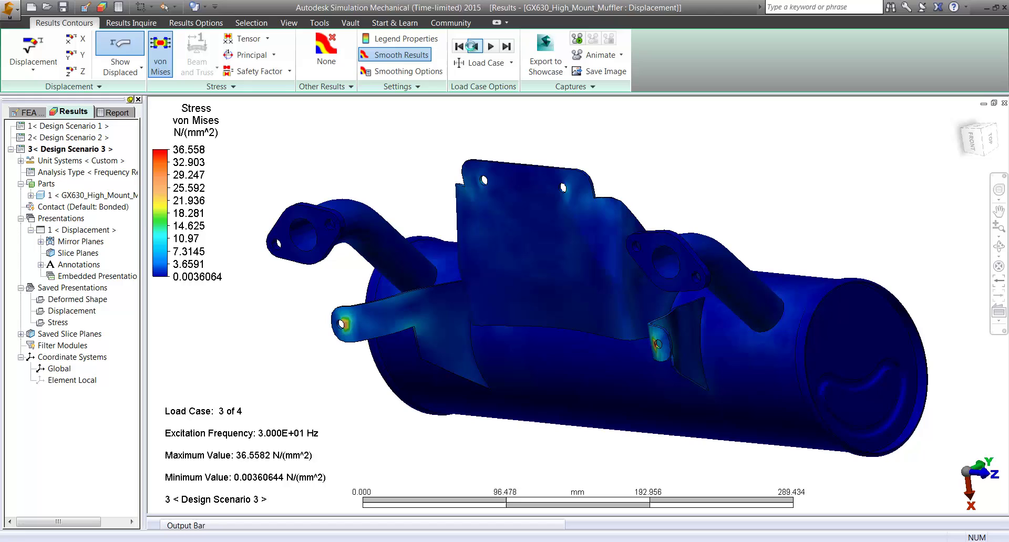
left_click(473, 47)
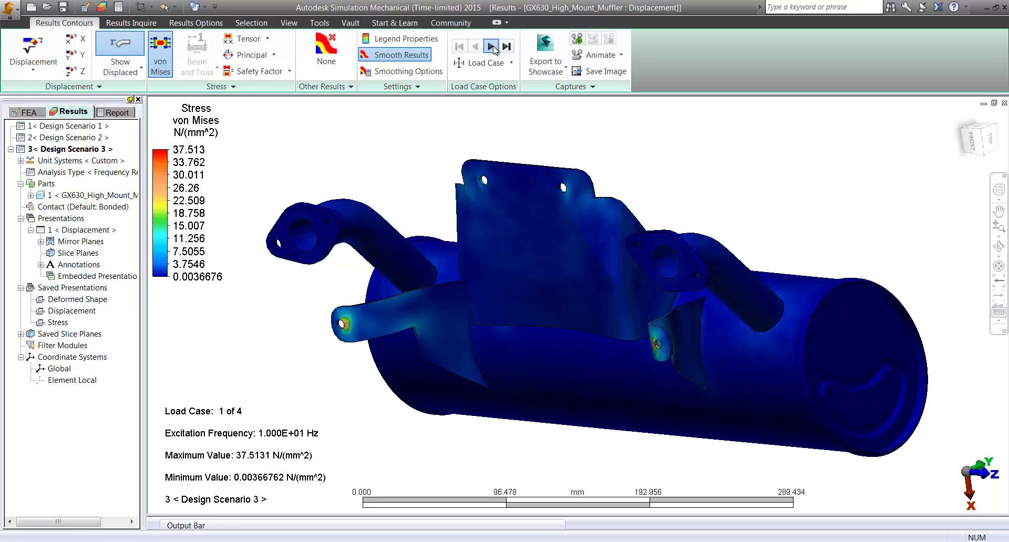
left_click(490, 47)
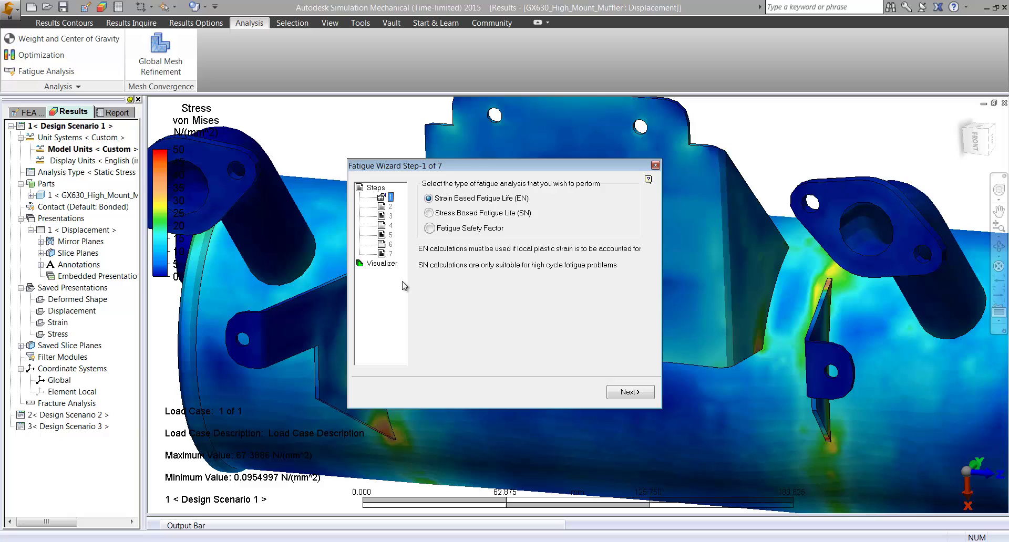
- Accept Strain Based Fatigue Life (EN) and the customer-defined material data in the Fatigue Wizard, checking the material graph
left_click(627, 394)
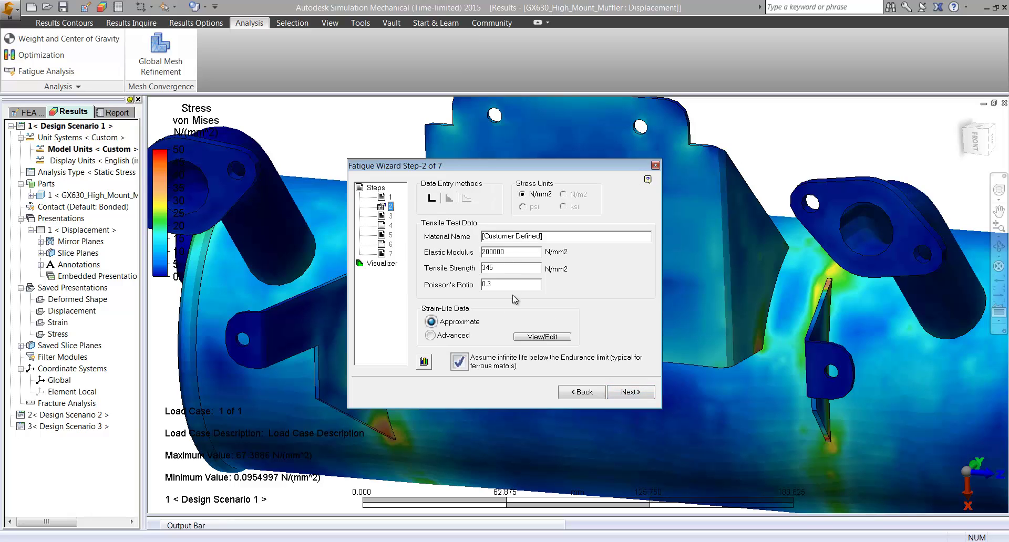
left_click(424, 362)
left_click(522, 436)
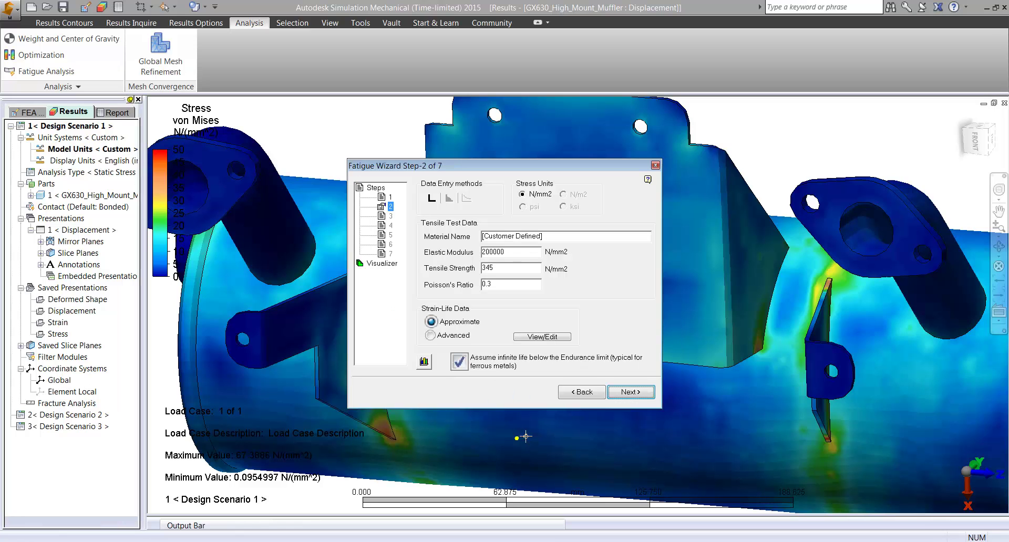
left_click(632, 396)
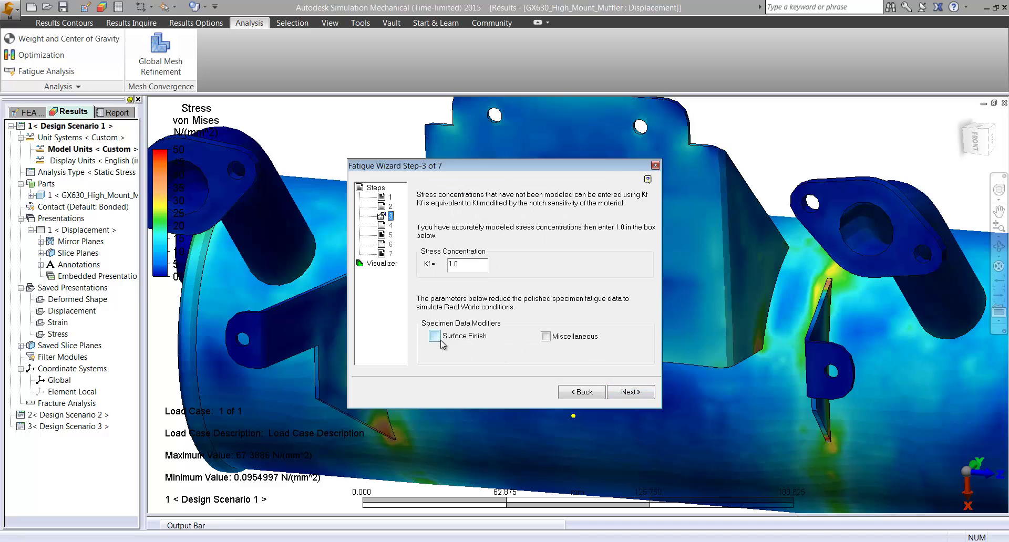
- Apply a Rolled surface finish modifier to the fatigue data, keeping the stress concentration at 1.0, and proceed to load case setup
left_click(440, 341)
left_click(522, 214)
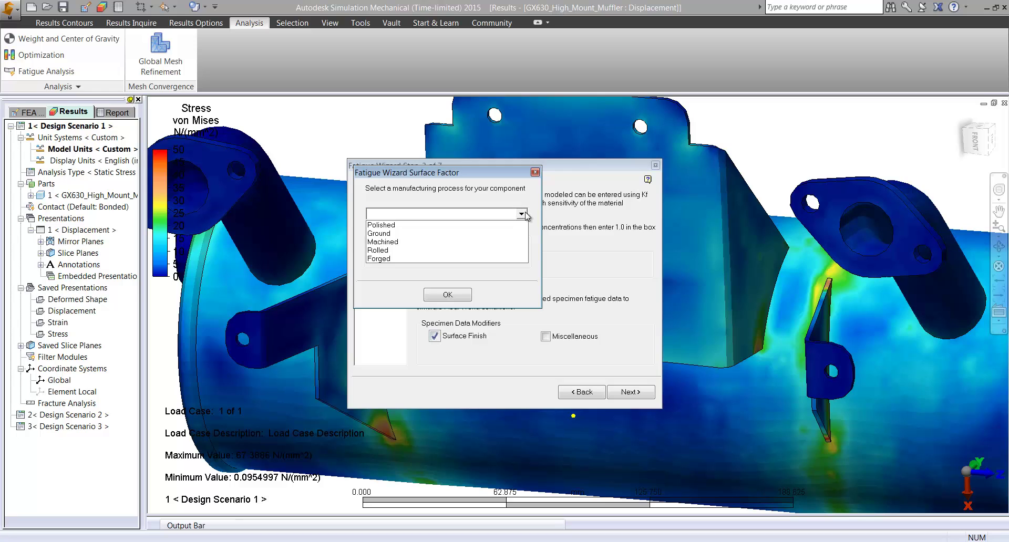
left_click(426, 249)
left_click(448, 296)
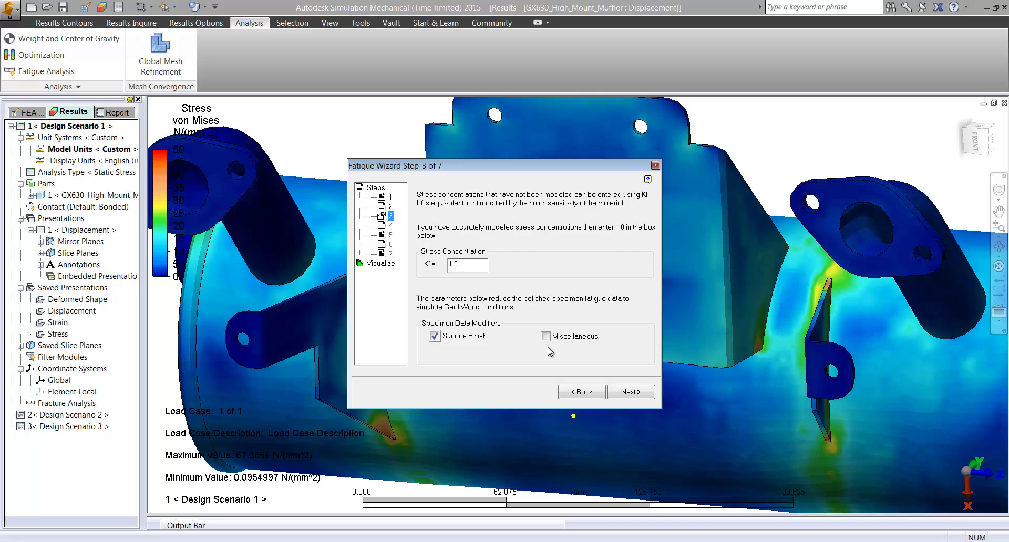
left_click(618, 395)
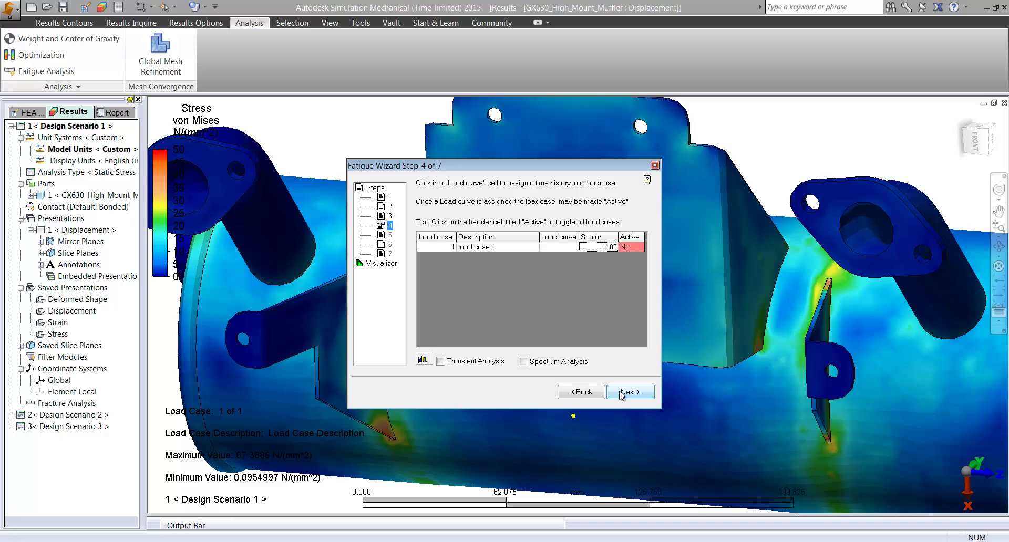
- Assign the time history from simple sawtooth unit magnitude time - 1s.csv to load case 1
left_click(560, 248)
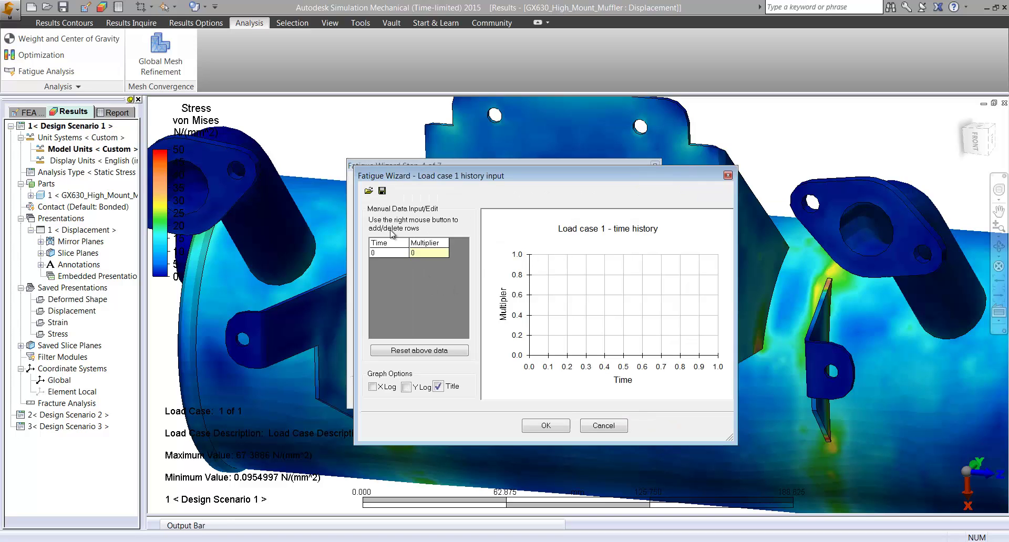
left_click(369, 192)
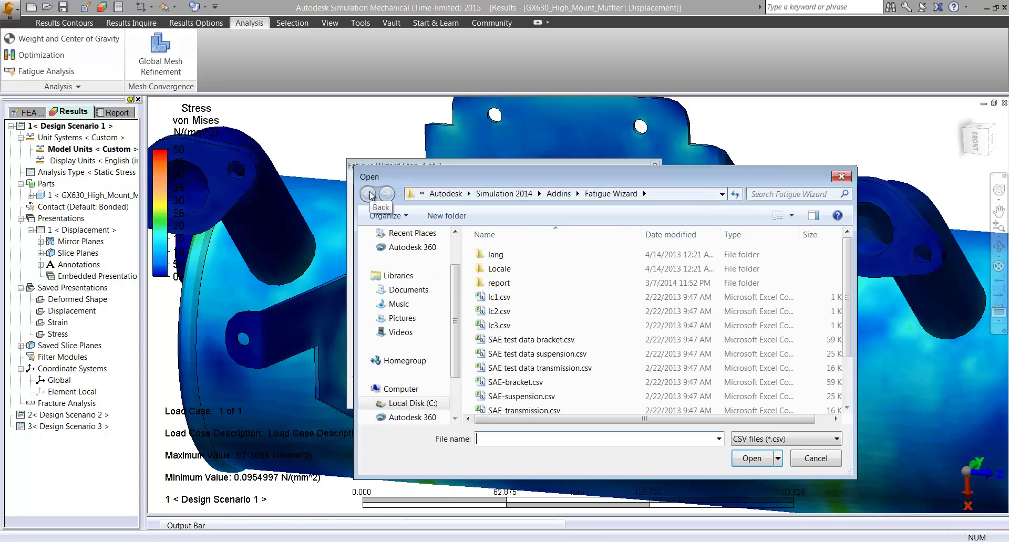
left_click(557, 341)
scroll(557, 344, "down", 2)
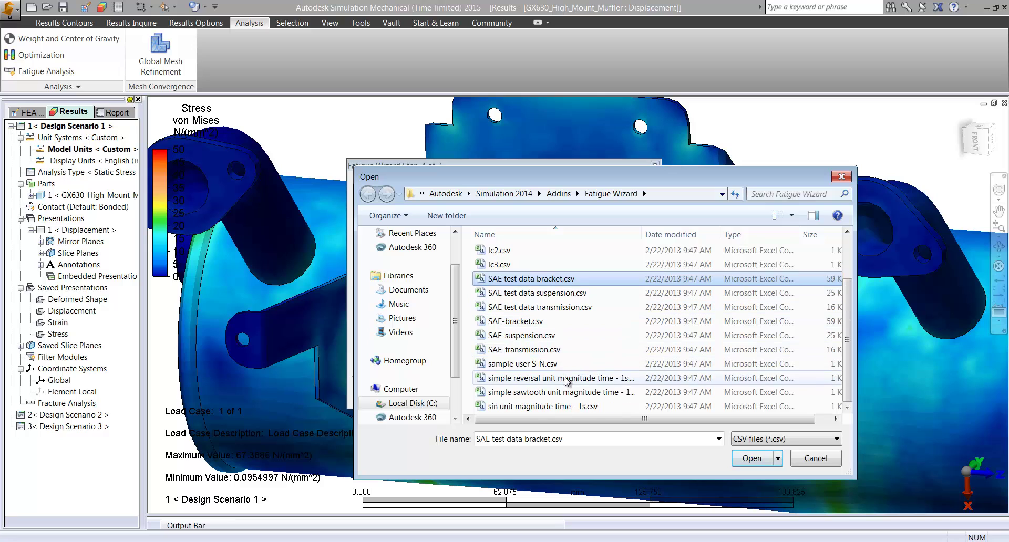
left_click(564, 393)
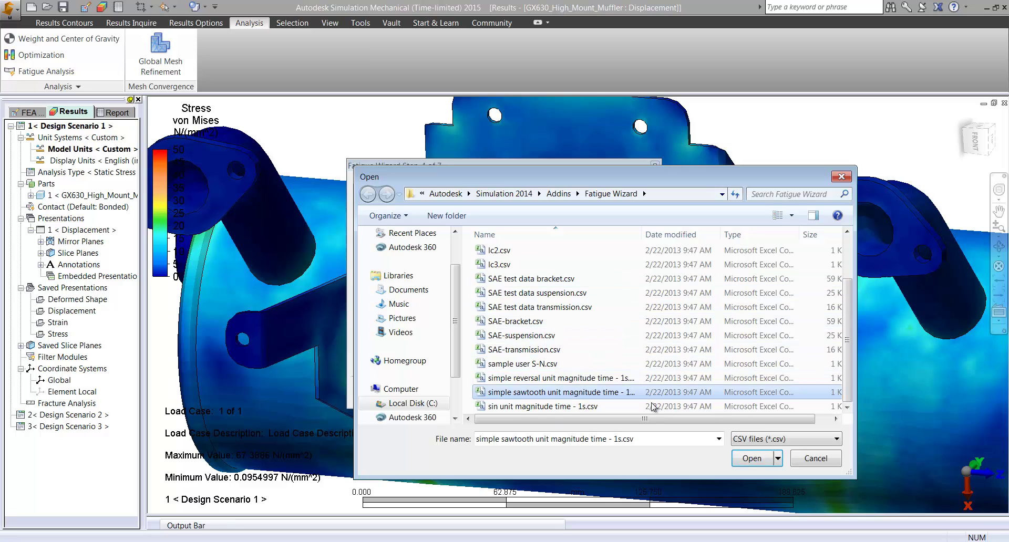
left_click(752, 459)
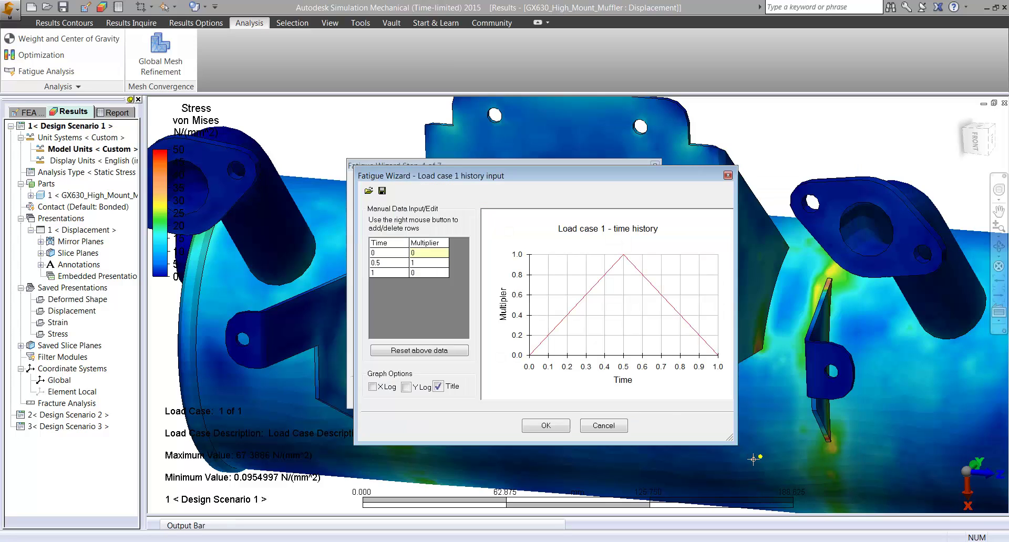
left_click(552, 426)
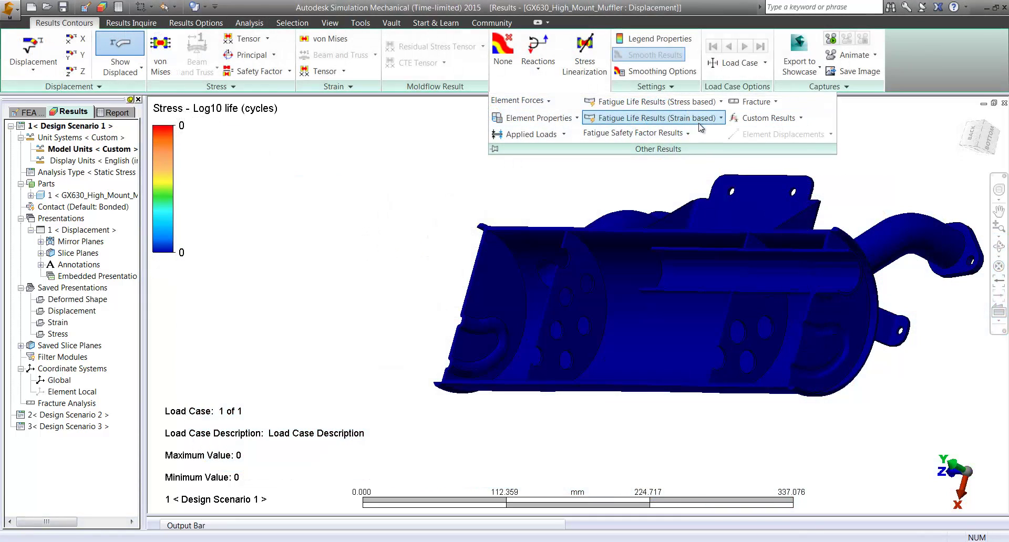
- Display the strain-based Log10 fatigue life contours on the sectioned muffler in Design Scenario 1
left_click(721, 117)
mouse_move(723, 134)
left_click(896, 136)
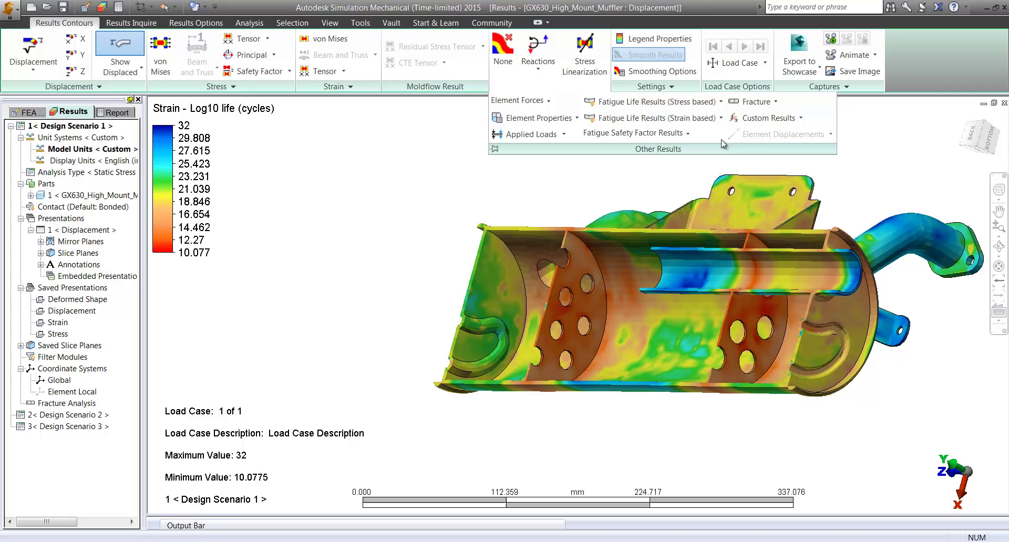